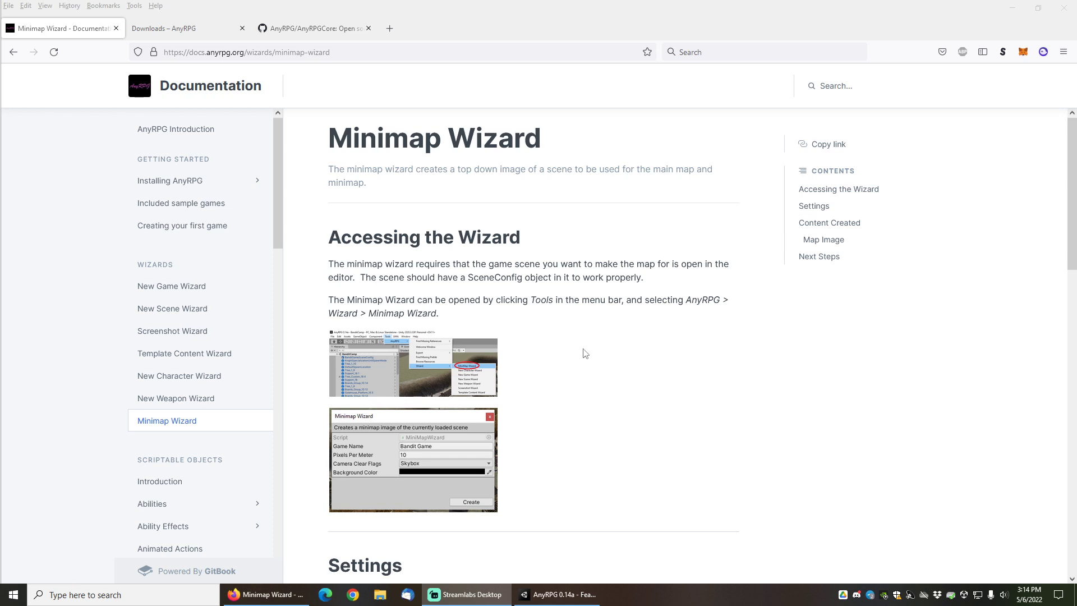
Review the AnyRPG downloads page (engine 0.14.1a), then switch to the AnyRPGCore GitHub repository
{"action": "left_click", "coordinate": [196, 31]}
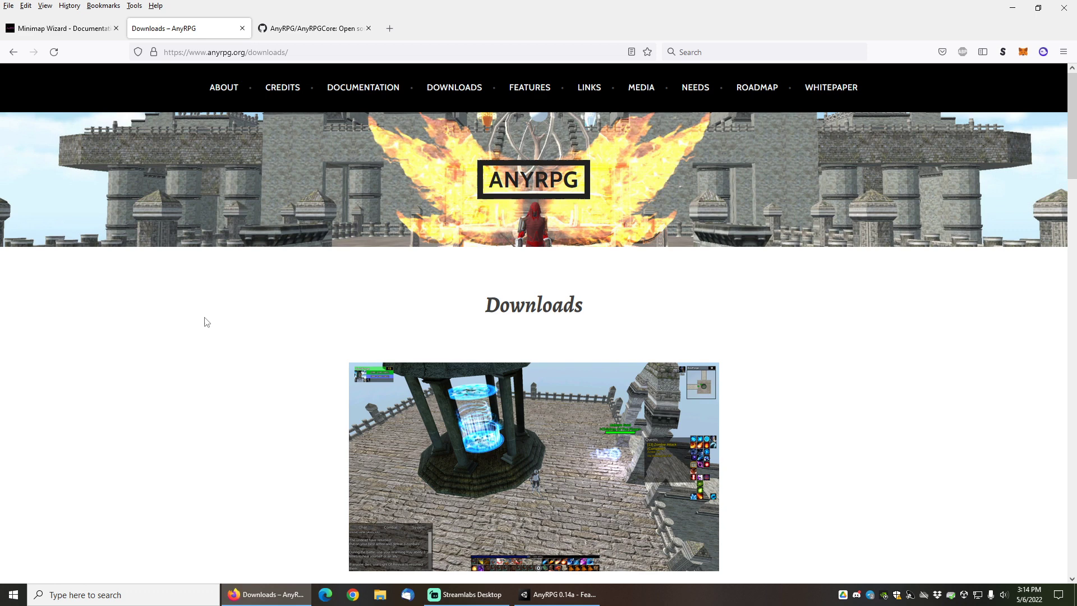
{"action": "scroll", "coordinate": [207, 322], "scroll_direction": "down", "scroll_amount": 1}
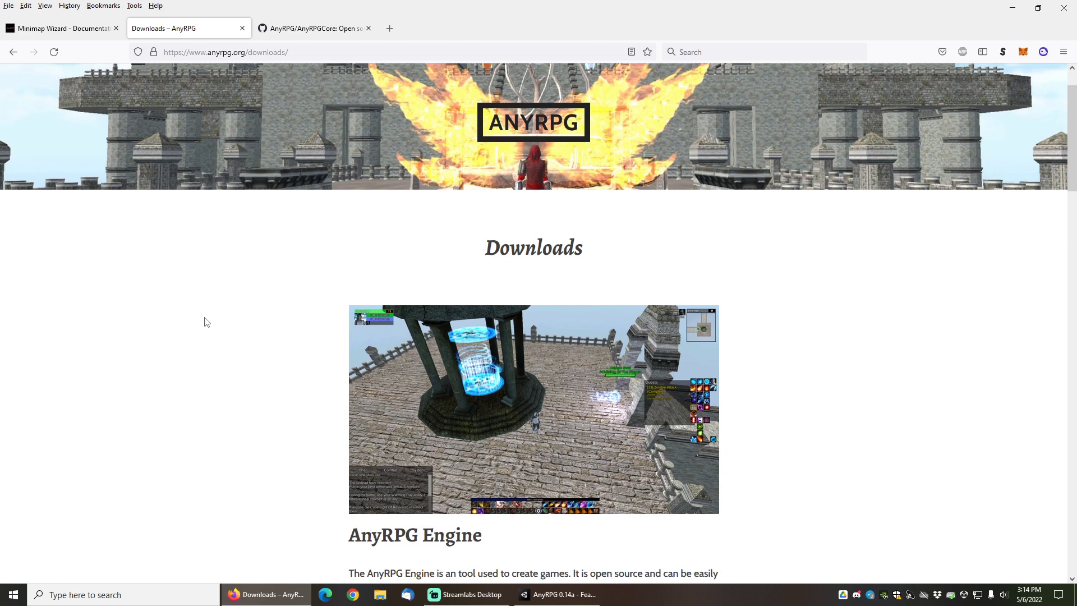
{"action": "scroll", "coordinate": [207, 322], "scroll_direction": "down", "scroll_amount": 9}
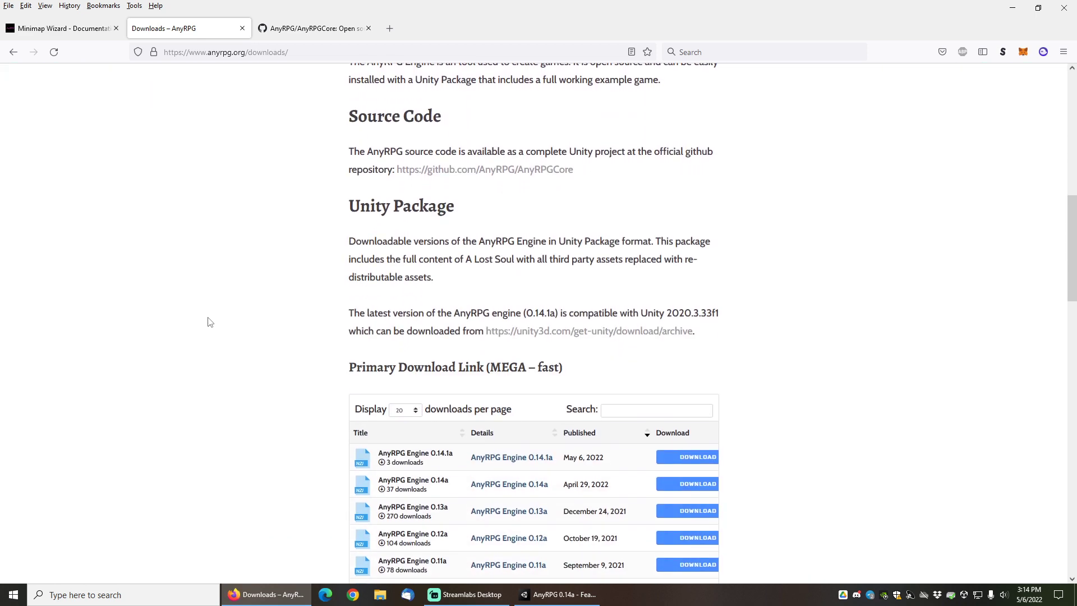
{"action": "left_click", "coordinate": [312, 32]}
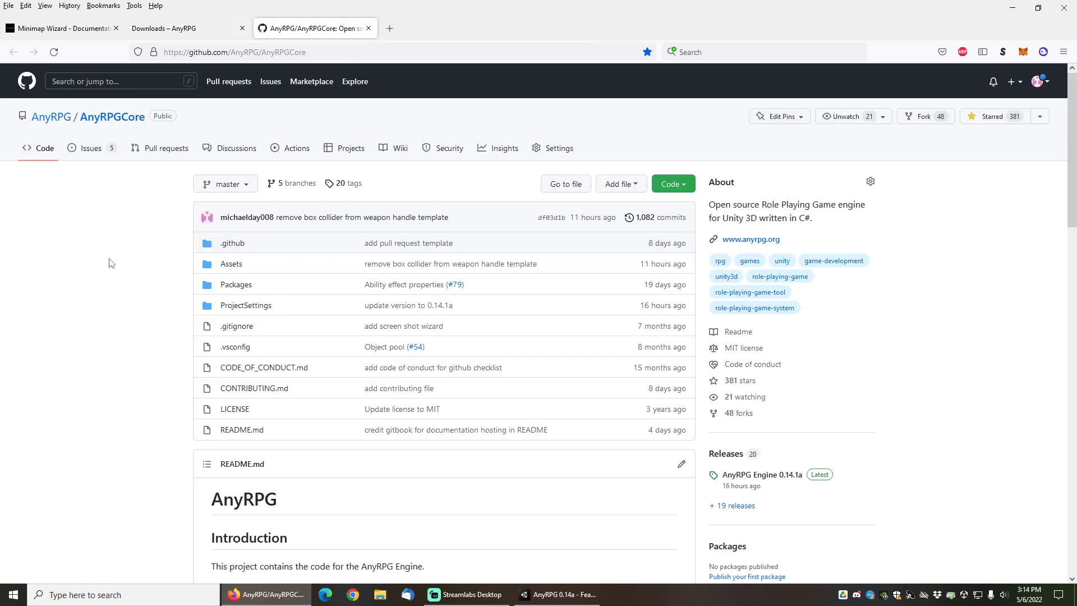
Switch to Unity, load the Features Demo Game sample scene and close the Welcome window
{"action": "left_click", "coordinate": [564, 596]}
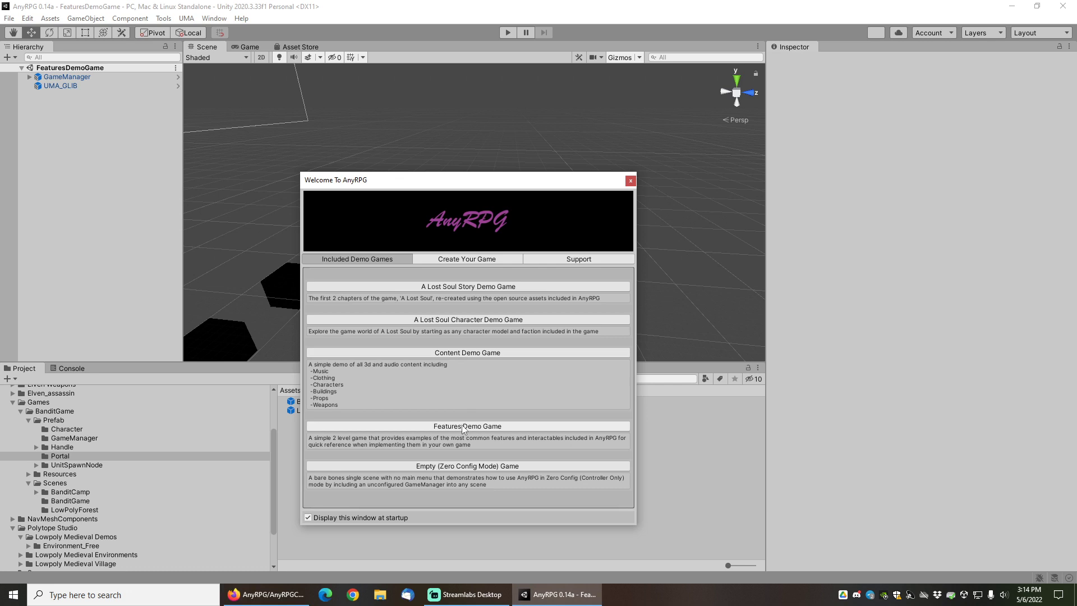
{"action": "left_click", "coordinate": [163, 19]}
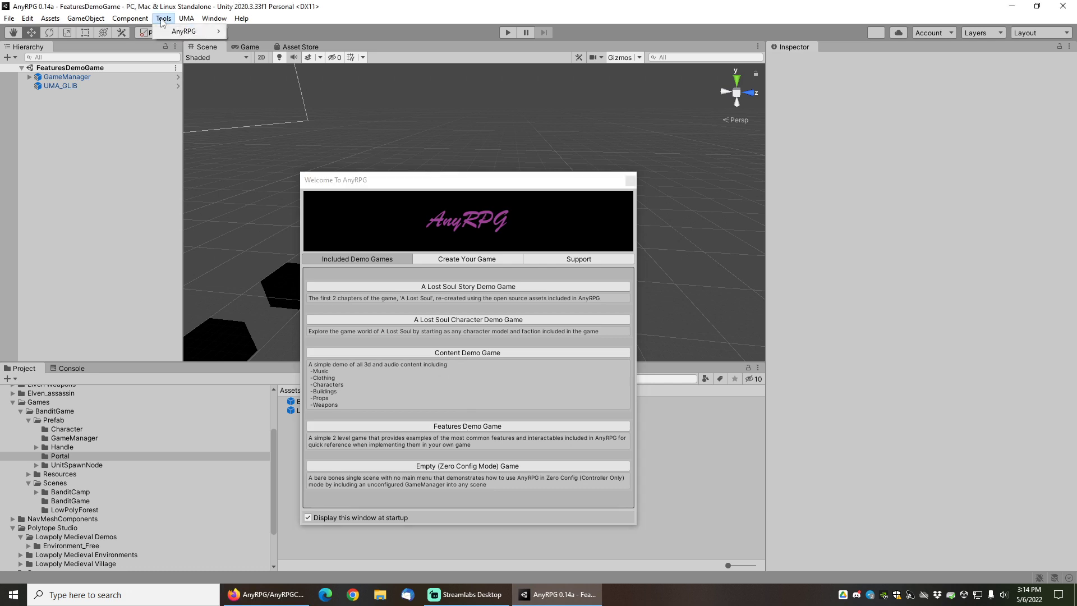
{"action": "mouse_move", "coordinate": [188, 32]}
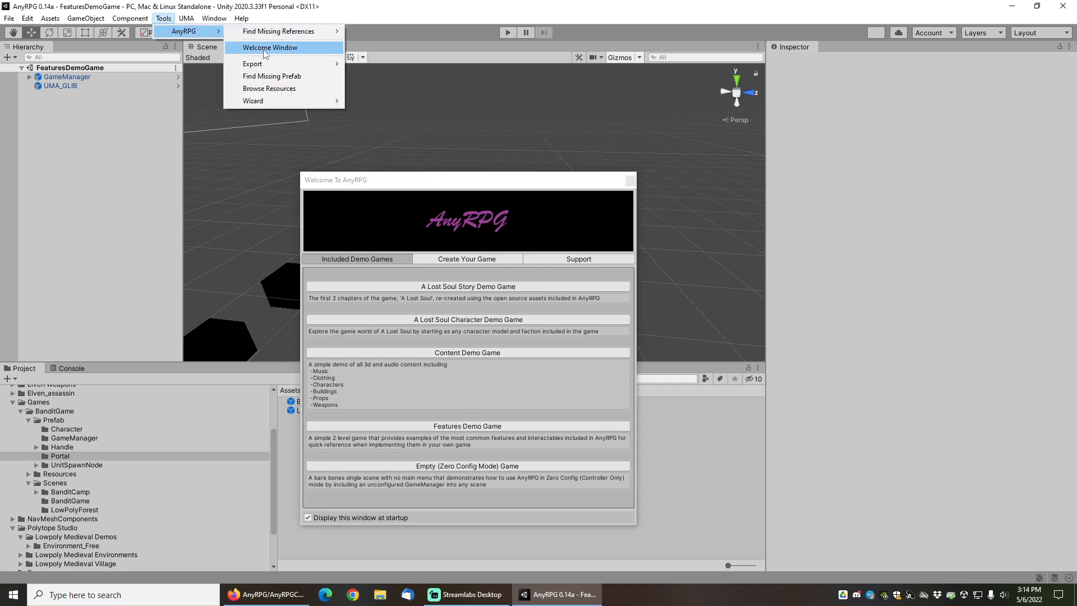
{"action": "left_click", "coordinate": [416, 175]}
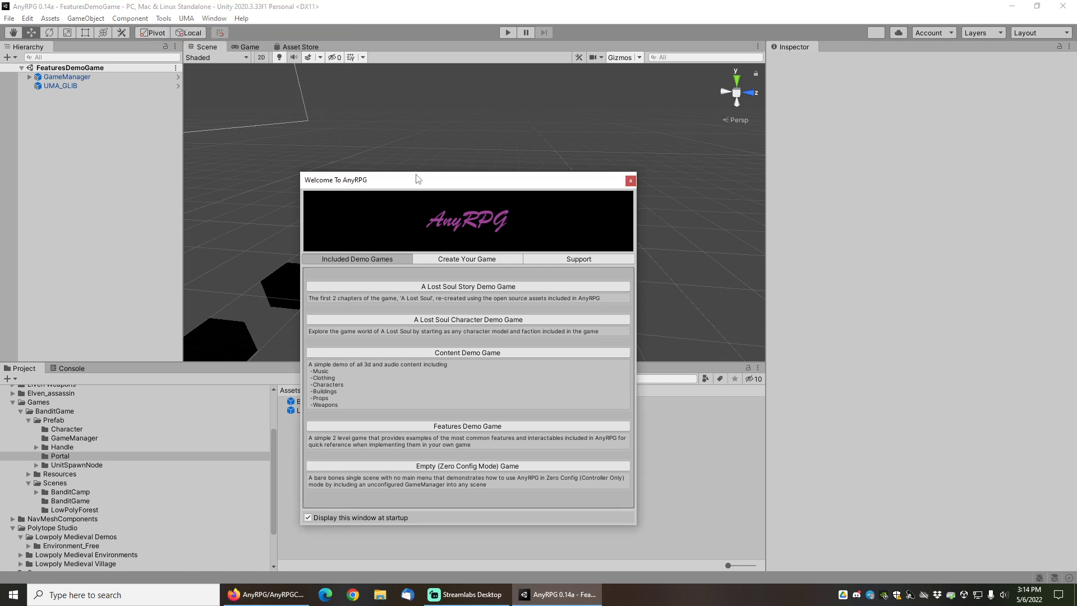
{"action": "left_click", "coordinate": [478, 427]}
{"action": "left_click", "coordinate": [631, 181]}
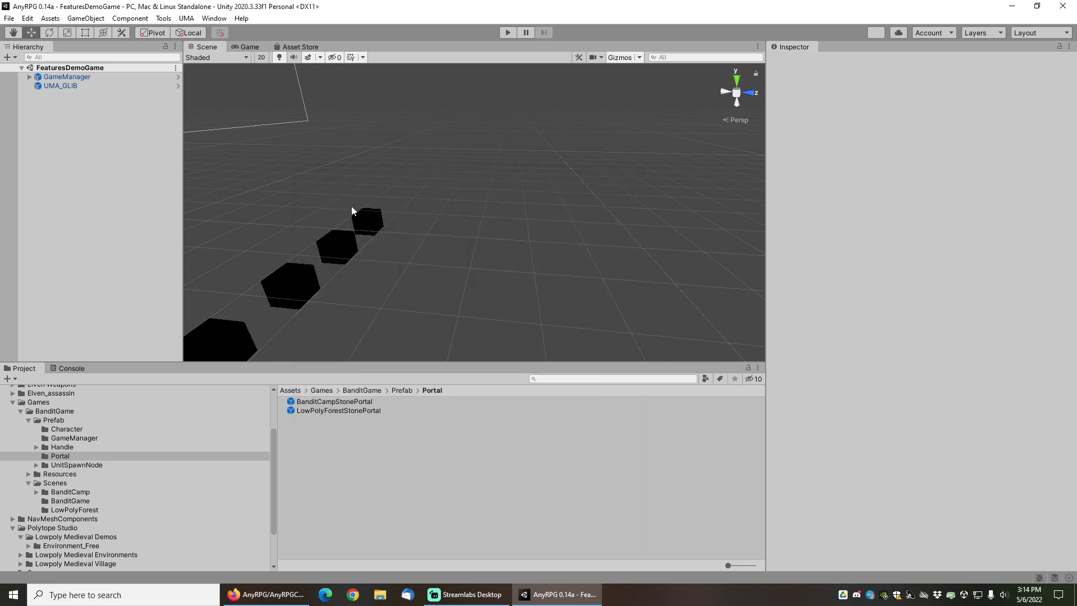
Enter Play mode to run the Features Demo Game in the editor
{"action": "left_click", "coordinate": [510, 30]}
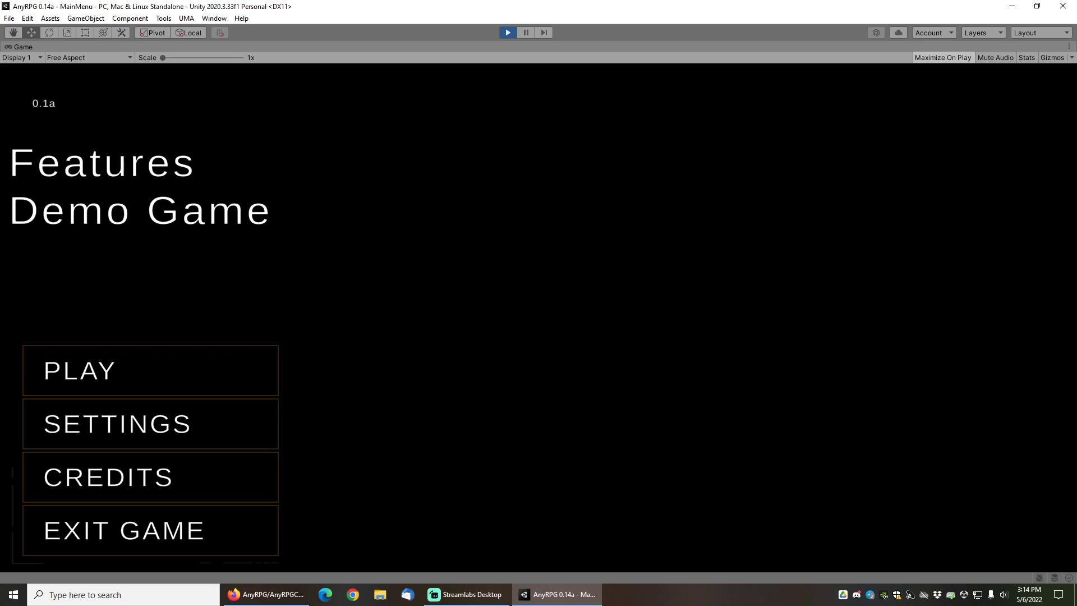
{"action": "key", "text": "alt+Tab"}
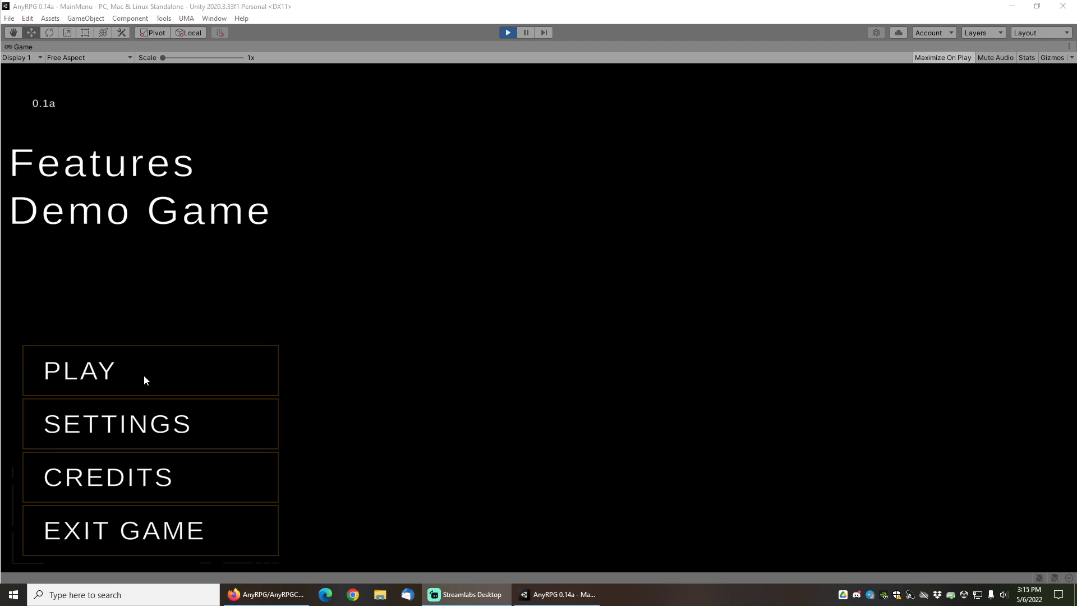
{"action": "key", "text": "alt+Tab"}
Start a new game from the main menu and confirm, arriving before the zone's gate
{"action": "left_click", "coordinate": [67, 368]}
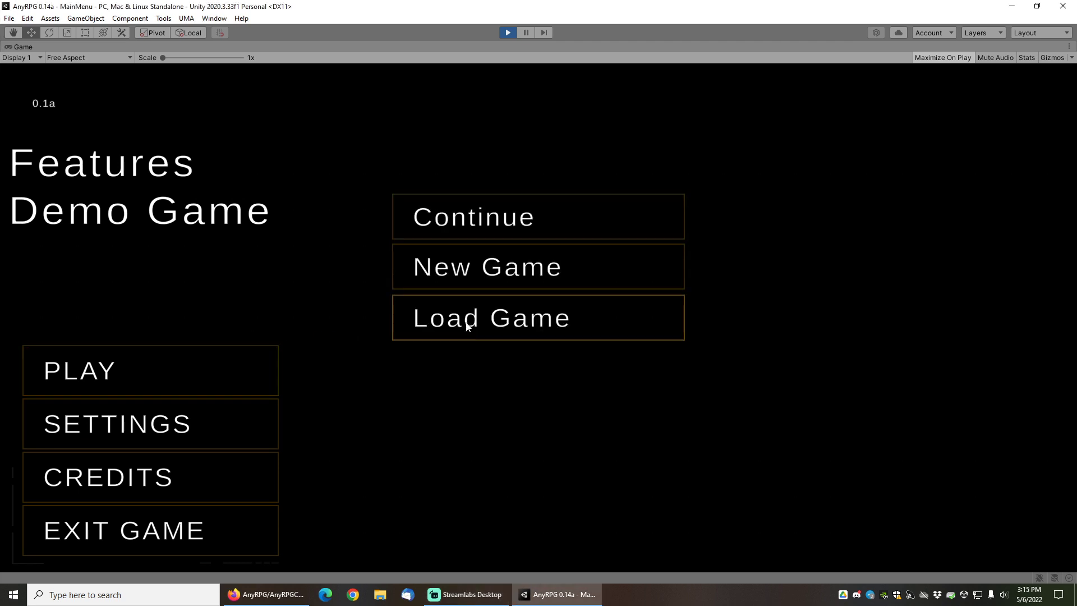
{"action": "left_click", "coordinate": [483, 277]}
{"action": "left_click", "coordinate": [969, 533]}
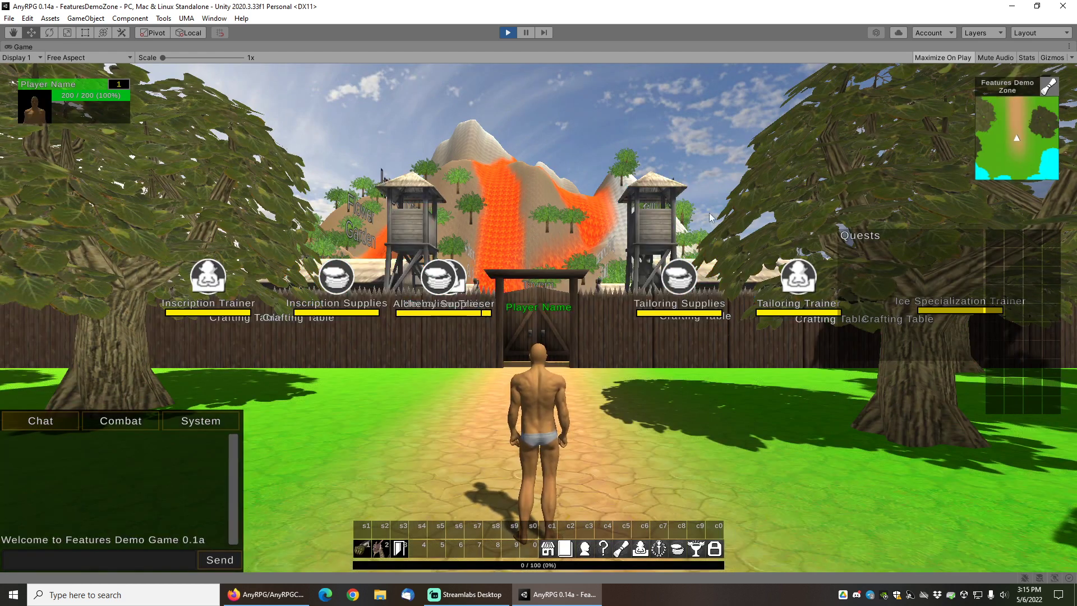
Toggle the full zone map with M, then zoom the minimap out to expose cyan patches
{"action": "key", "text": "m"}
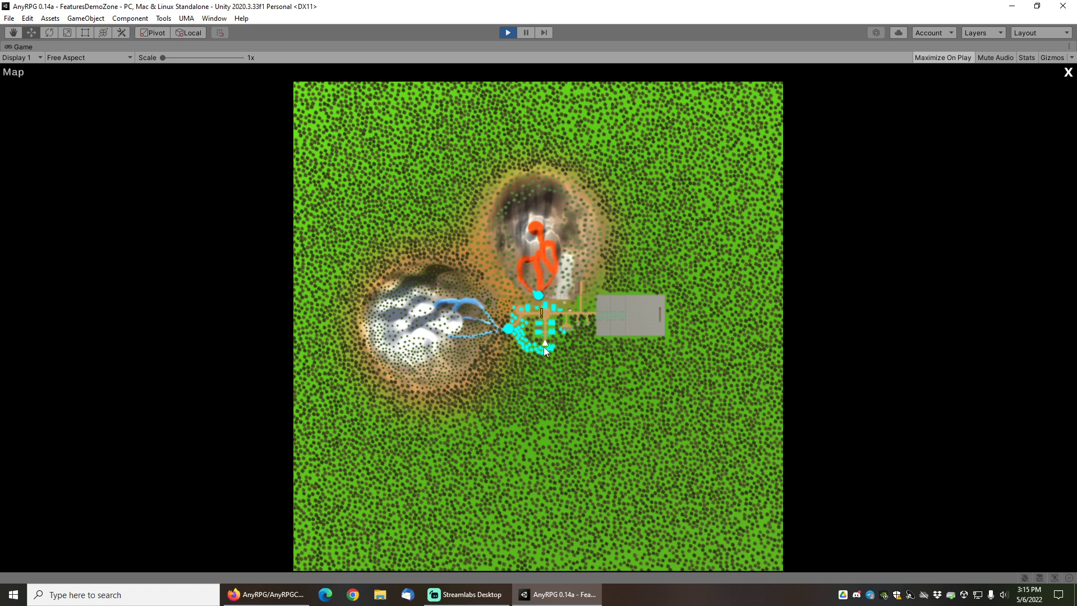
{"action": "key", "text": "m"}
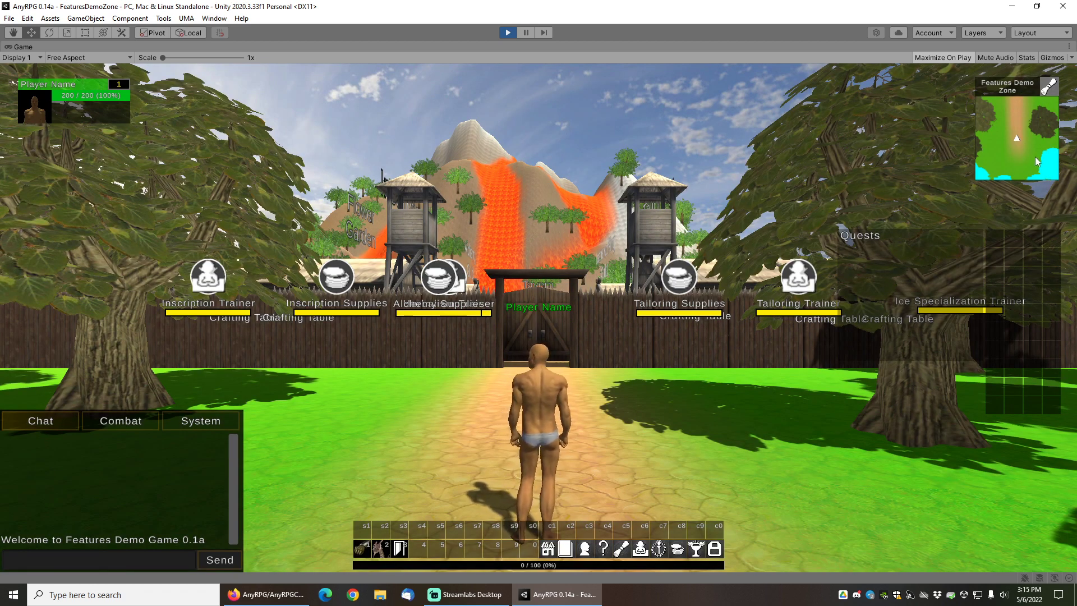
{"action": "scroll", "coordinate": [1035, 162], "scroll_direction": "down", "scroll_amount": 4}
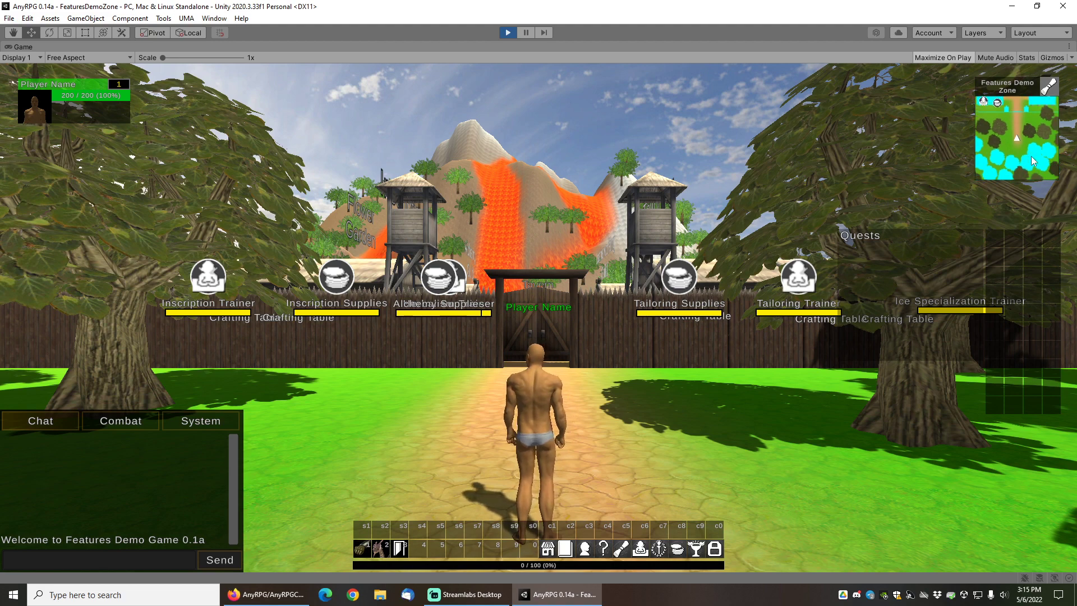
{"action": "scroll", "coordinate": [1015, 115], "scroll_direction": "down", "scroll_amount": 1}
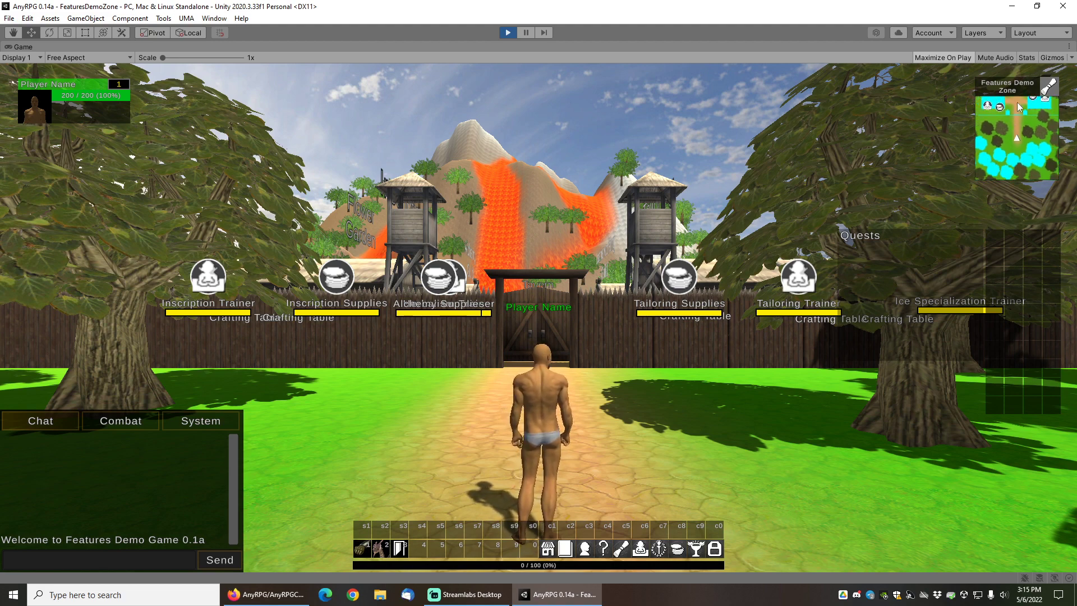
Reopen the zone map from the minimap, close it with M, and zoom the minimap back in
{"action": "left_click", "coordinate": [1015, 165]}
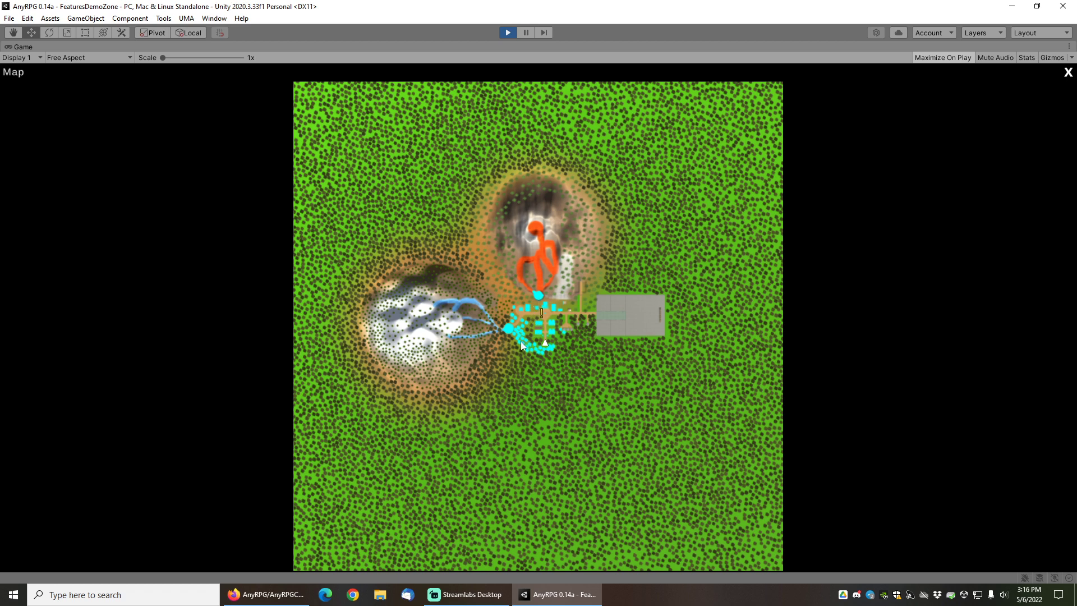
{"action": "key", "text": "m"}
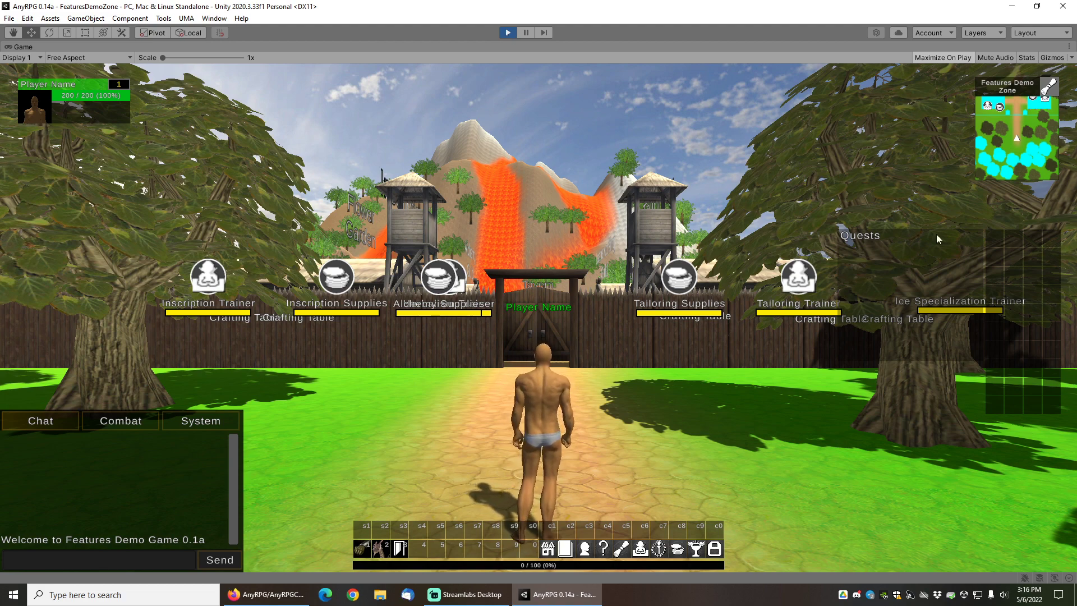
{"action": "scroll", "coordinate": [1018, 163], "scroll_direction": "up", "scroll_amount": 4}
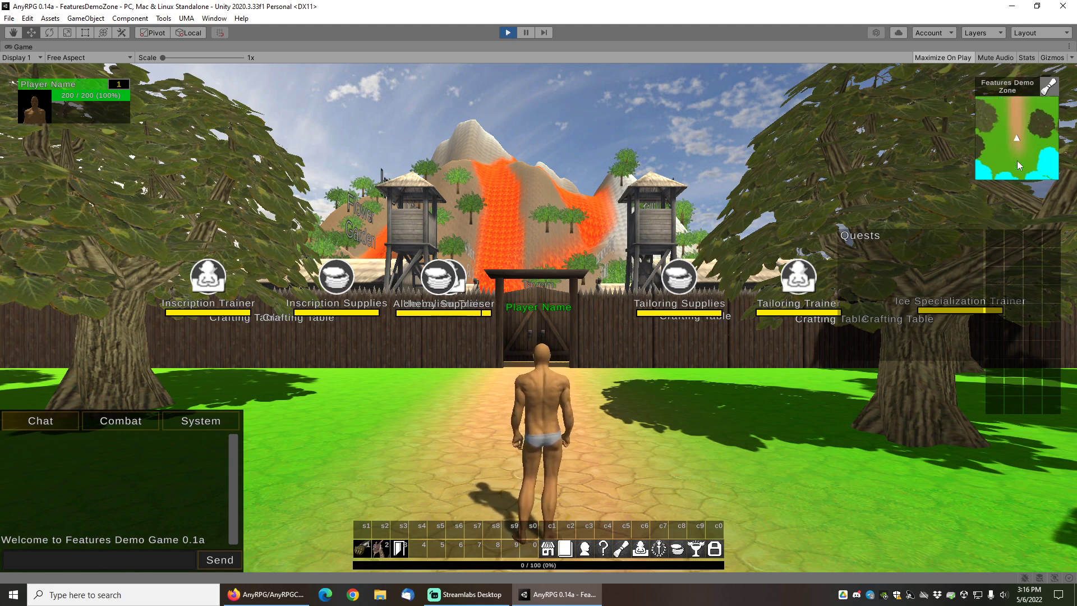
Stop Play mode in the editor
{"action": "left_click", "coordinate": [508, 33]}
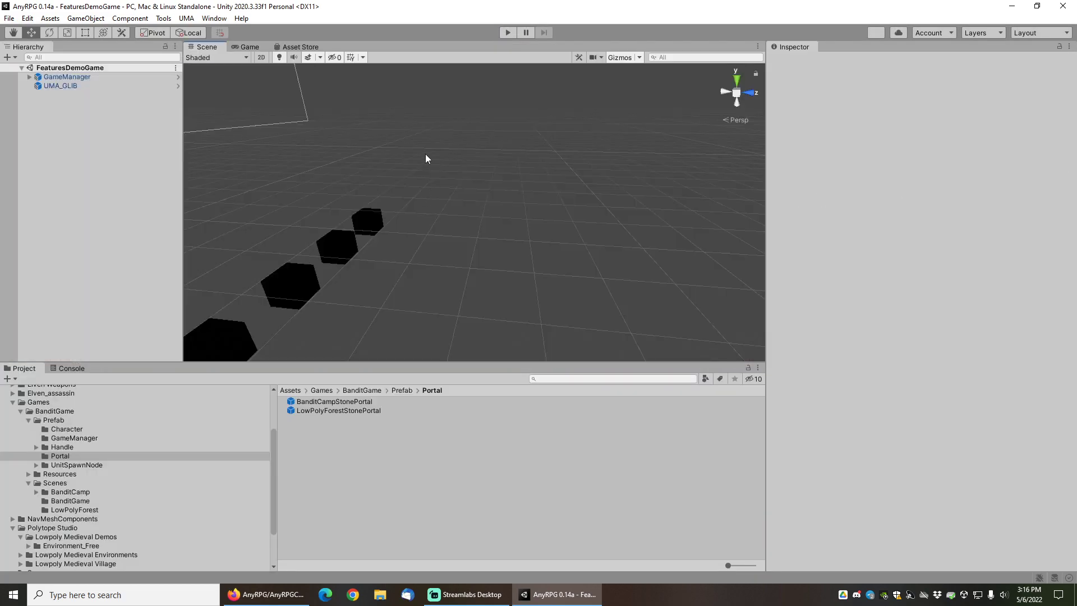
{"action": "left_click", "coordinate": [164, 19]}
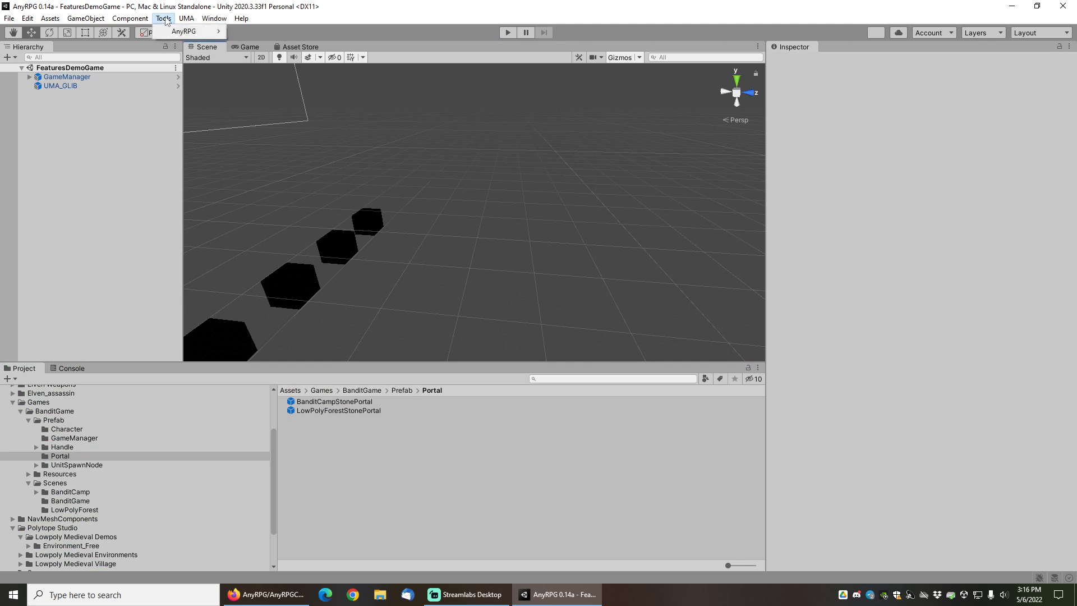
{"action": "mouse_move", "coordinate": [181, 33]}
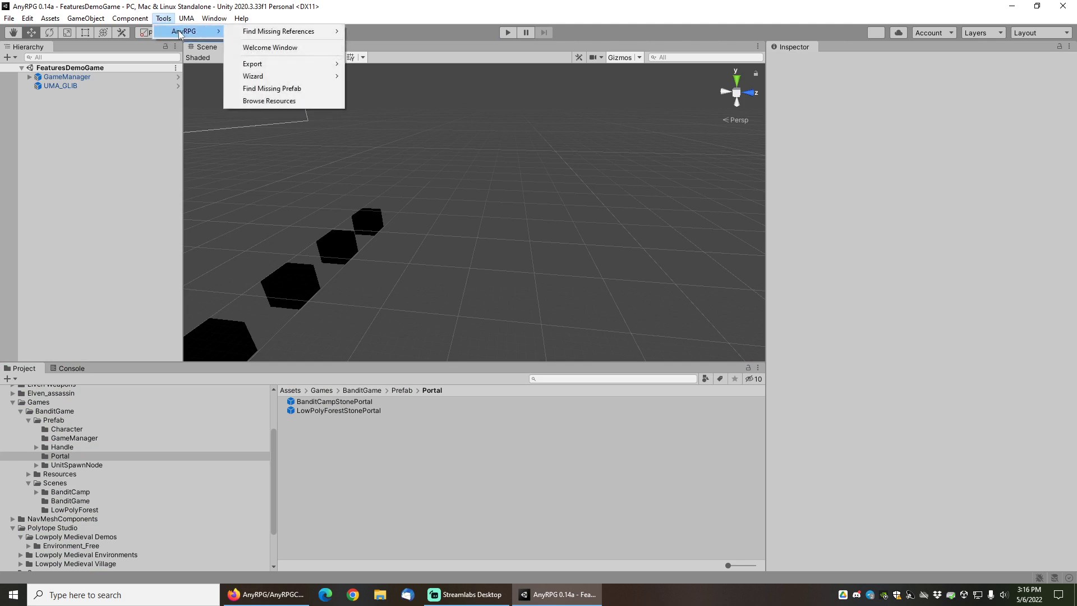
{"action": "left_click", "coordinate": [337, 215]}
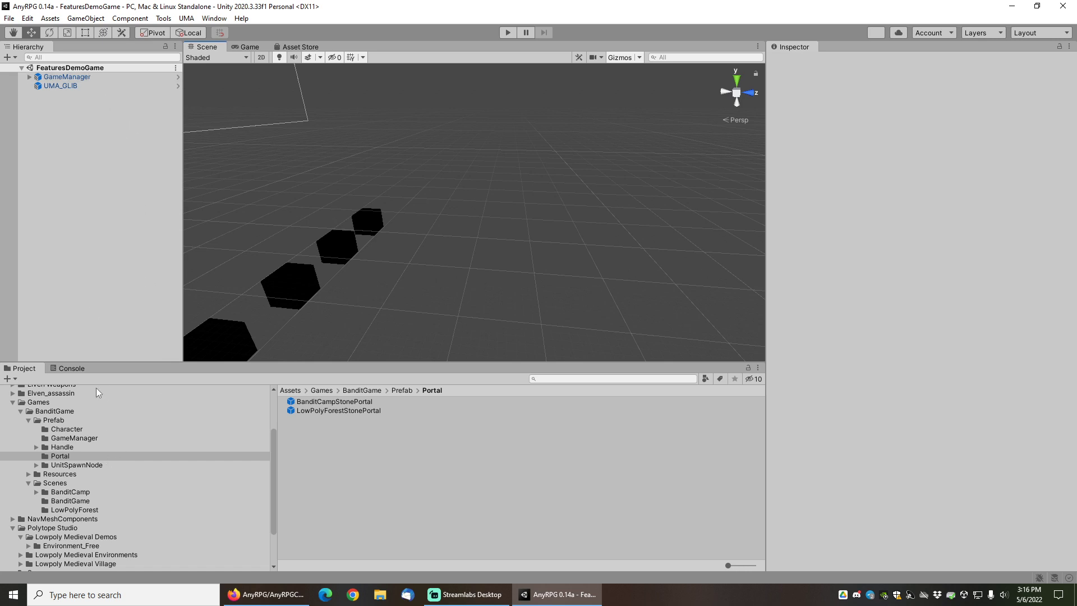
Search the Project for featuresdemo, open the FeaturesDemoZone scene and orbit to look down on it
{"action": "left_click", "coordinate": [563, 380]}
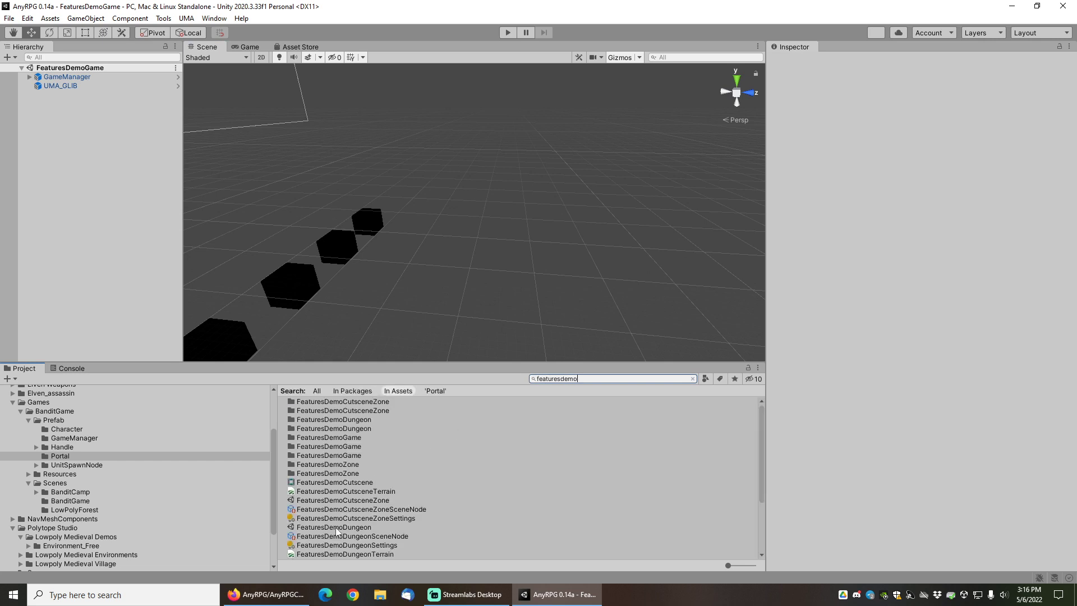
{"action": "scroll", "coordinate": [336, 530], "scroll_direction": "down", "scroll_amount": 3}
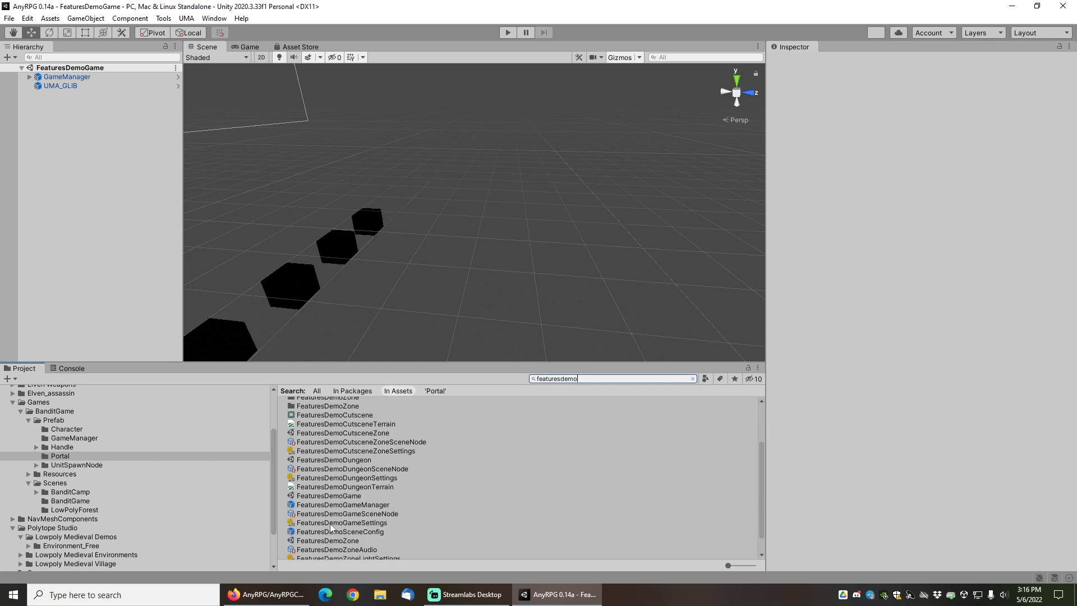
{"action": "double_click", "coordinate": [338, 541]}
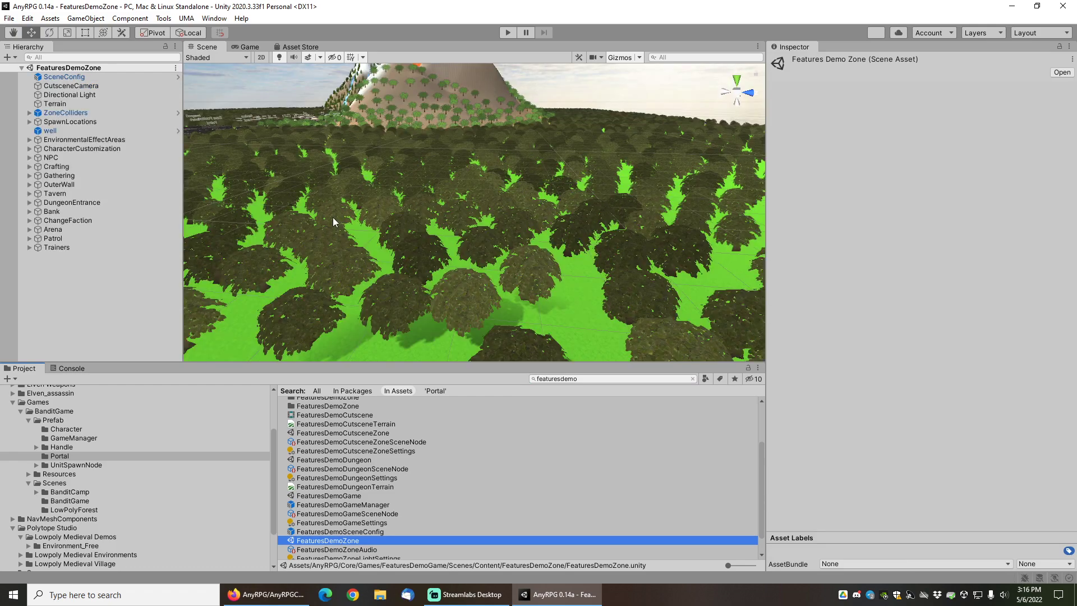
{"action": "scroll", "coordinate": [453, 186], "scroll_direction": "down", "scroll_amount": 10}
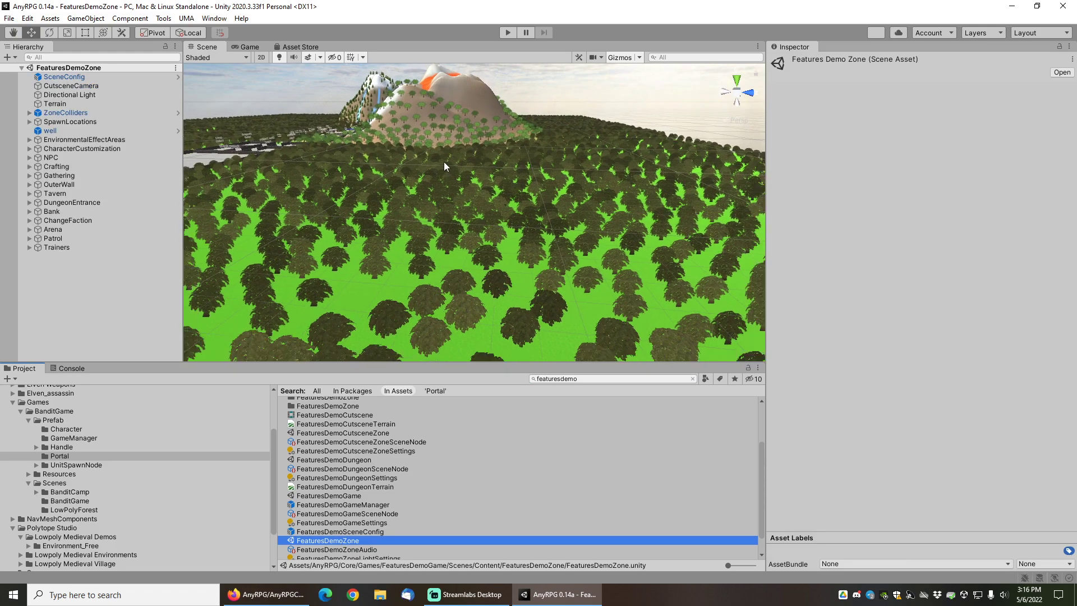
{"action": "left_click_drag", "start_coordinate": [428, 155], "coordinate": [371, 190], "text": "alt"}
Frame the terrain tile top-down so its forest, two clearings and village buildings all show
{"action": "middle_click_drag", "start_coordinate": [370, 190], "coordinate": [454, 230]}
{"action": "scroll", "coordinate": [463, 241], "scroll_direction": "down", "scroll_amount": 5}
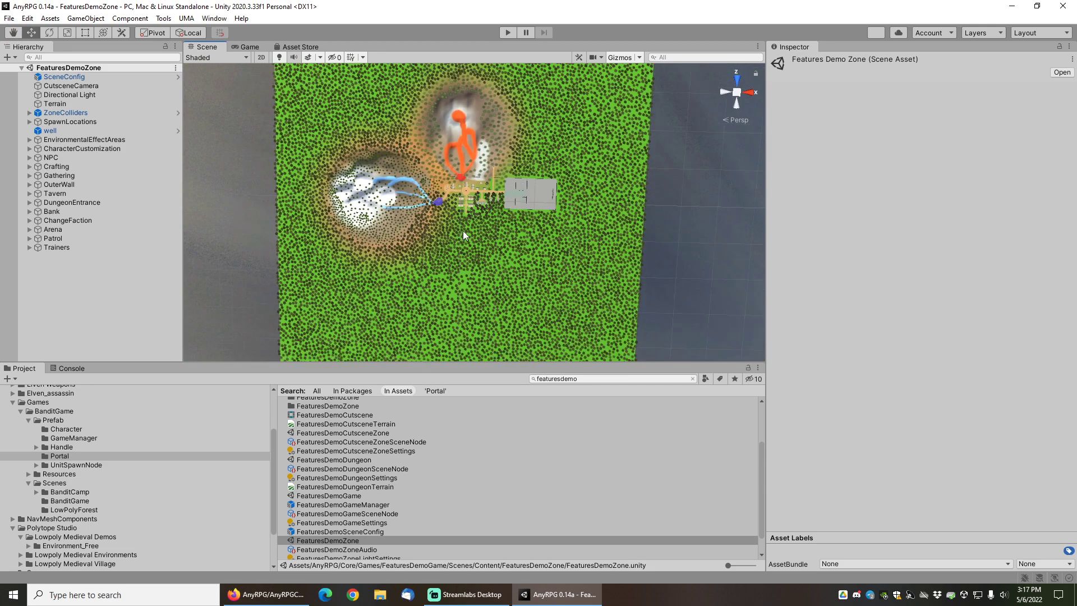
{"action": "mouse_move", "coordinate": [460, 253]}
{"action": "left_mouse_down", "text": "alt"}
{"action": "mouse_move", "coordinate": [470, 234]}
{"action": "mouse_move", "coordinate": [464, 259]}
{"action": "left_mouse_up", "text": "alt"}
{"action": "scroll", "coordinate": [468, 241], "scroll_direction": "down", "scroll_amount": 3}
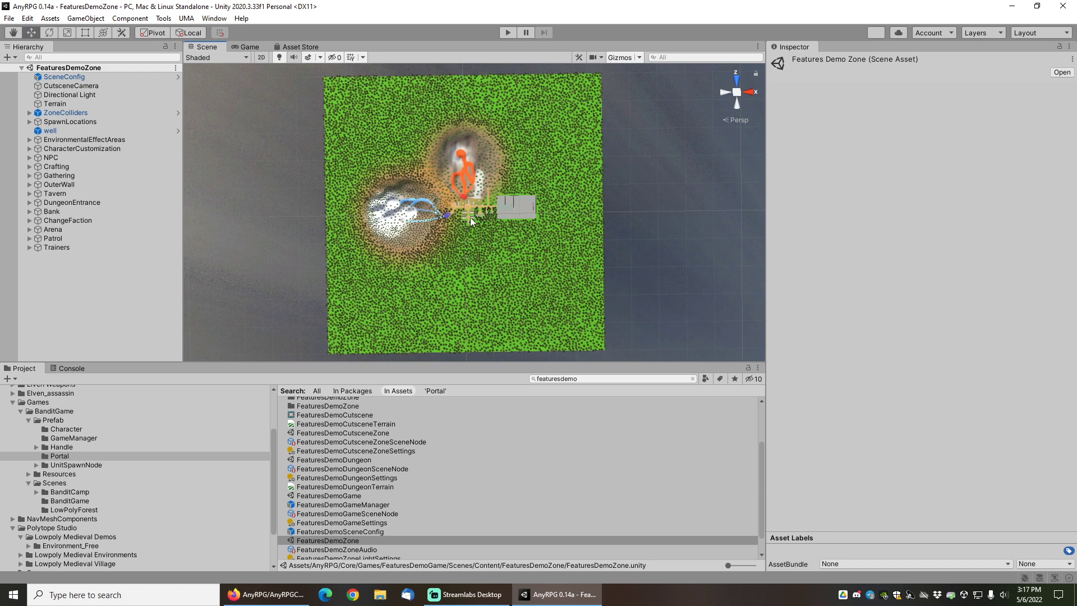
{"action": "scroll", "coordinate": [470, 217], "scroll_direction": "up", "scroll_amount": 1}
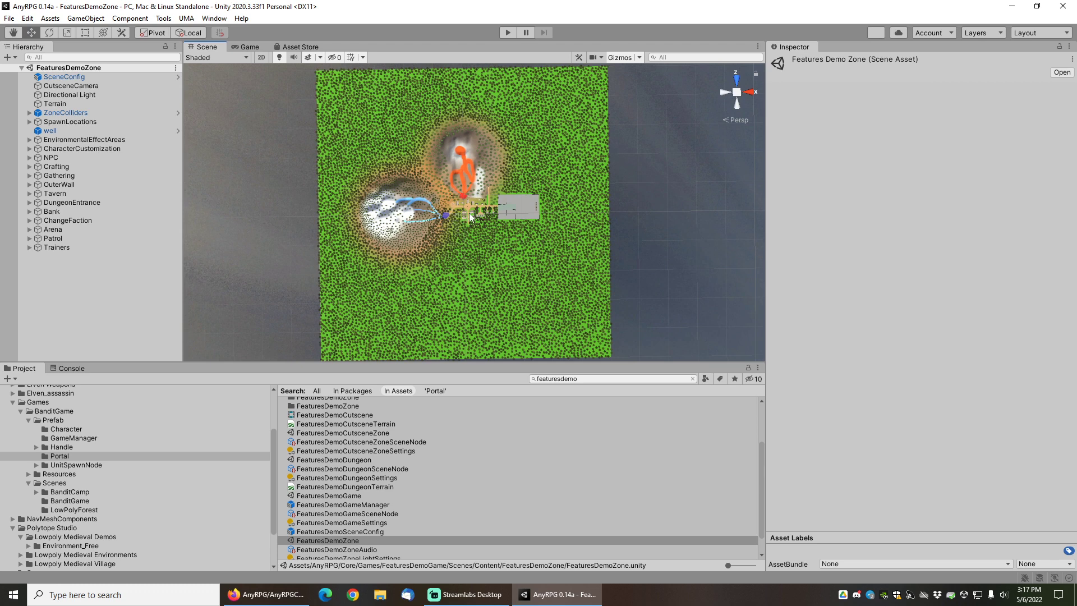
{"action": "left_click_drag", "start_coordinate": [473, 214], "coordinate": [470, 233], "text": "alt"}
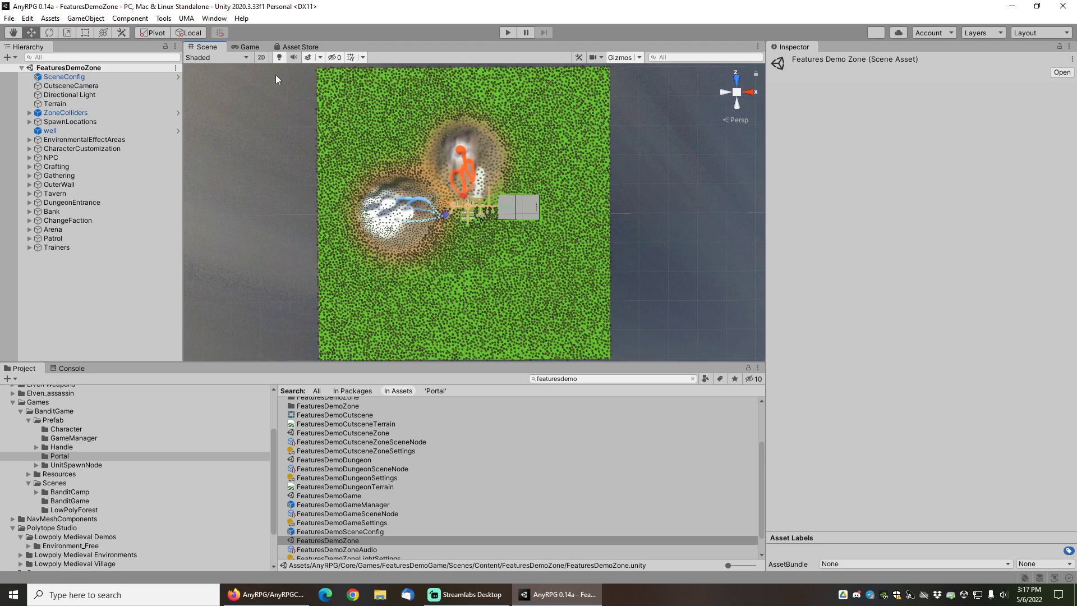
Open the Minimap Wizard from Tools > AnyRPG > Wizard
{"action": "left_click", "coordinate": [182, 22]}
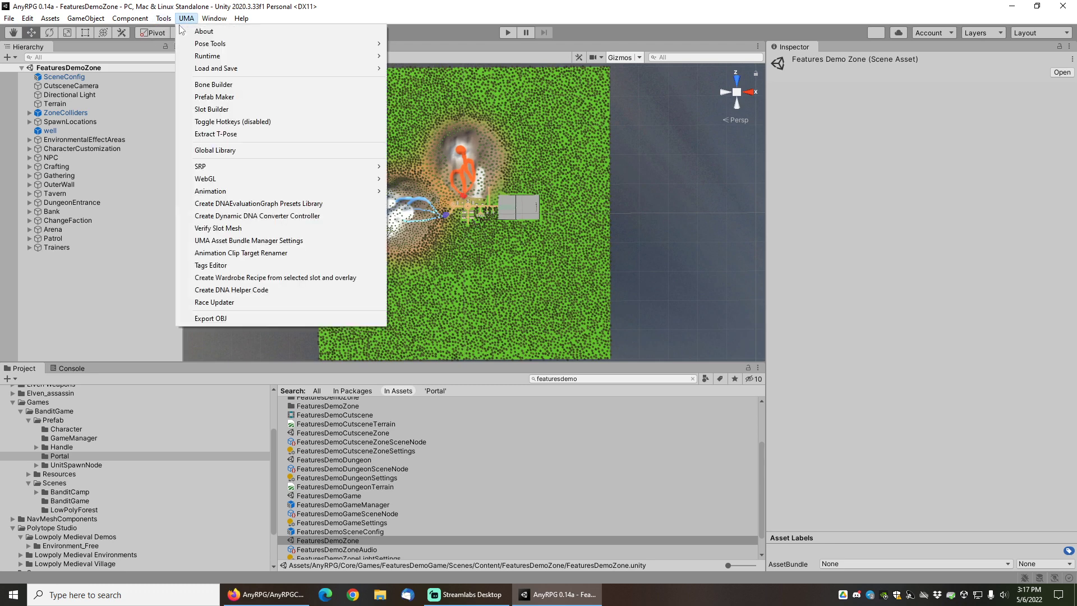
{"action": "left_click", "coordinate": [163, 18]}
{"action": "mouse_move", "coordinate": [185, 31]}
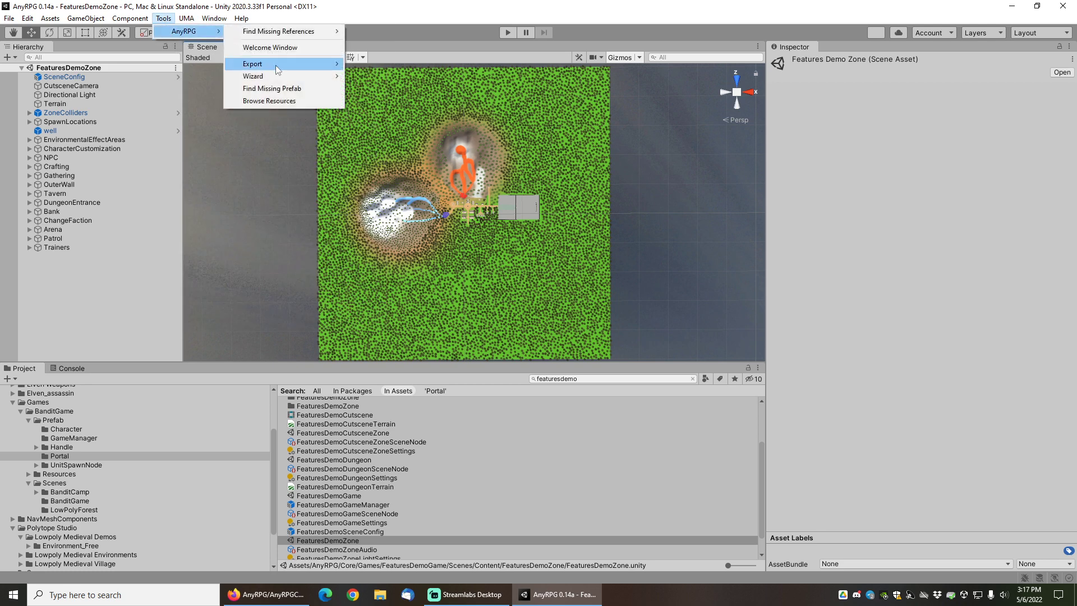
{"action": "mouse_move", "coordinate": [278, 79]}
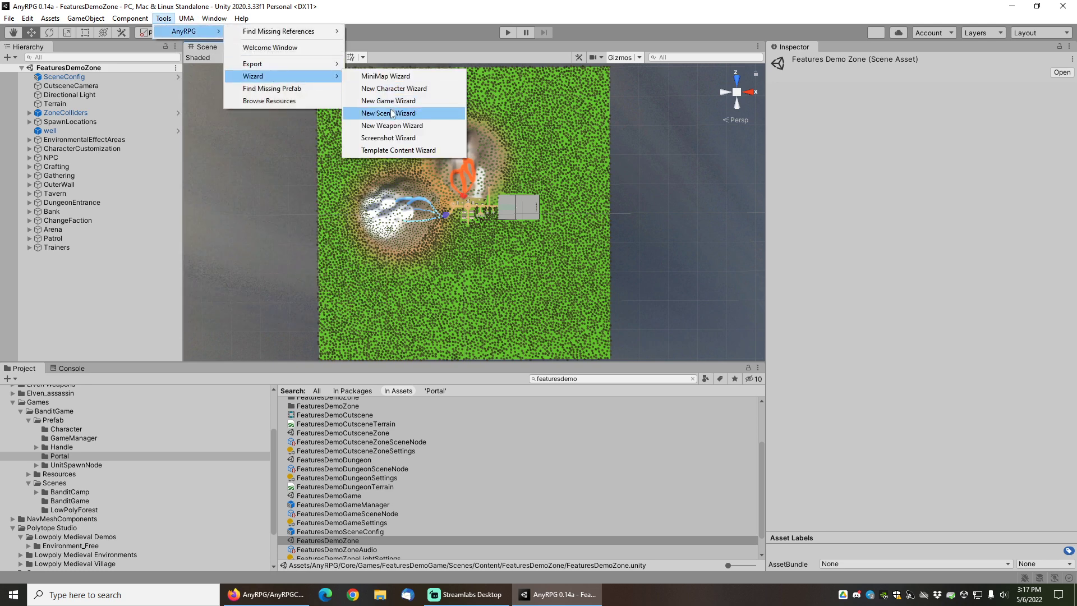
{"action": "left_click", "coordinate": [387, 76]}
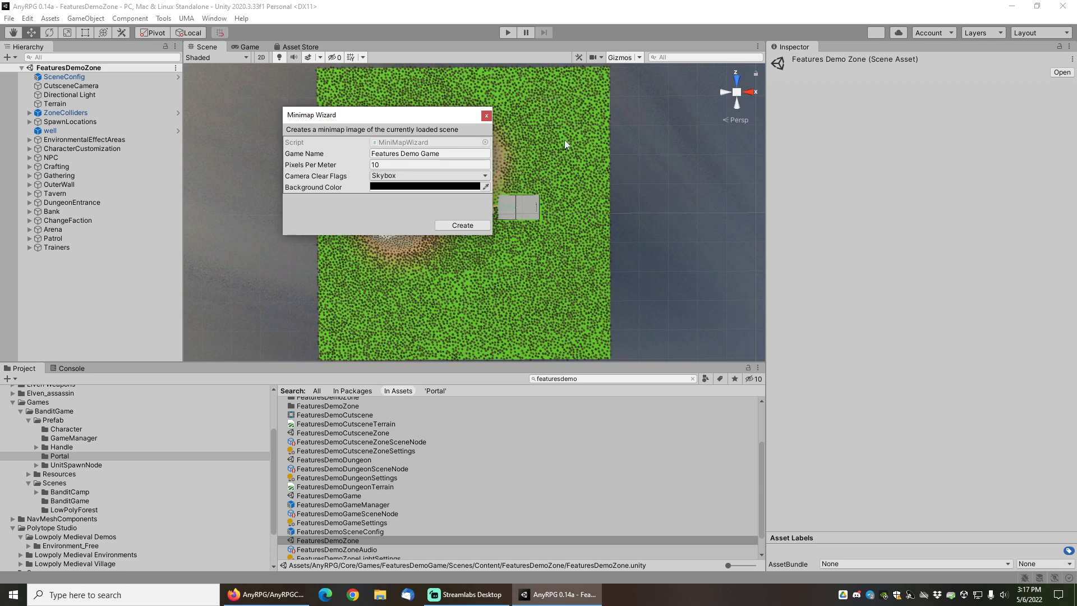
Set Camera Clear Flags to Color and keep the background colour black
{"action": "left_click", "coordinate": [429, 177]}
{"action": "left_click", "coordinate": [397, 200]}
{"action": "left_click", "coordinate": [426, 187]}
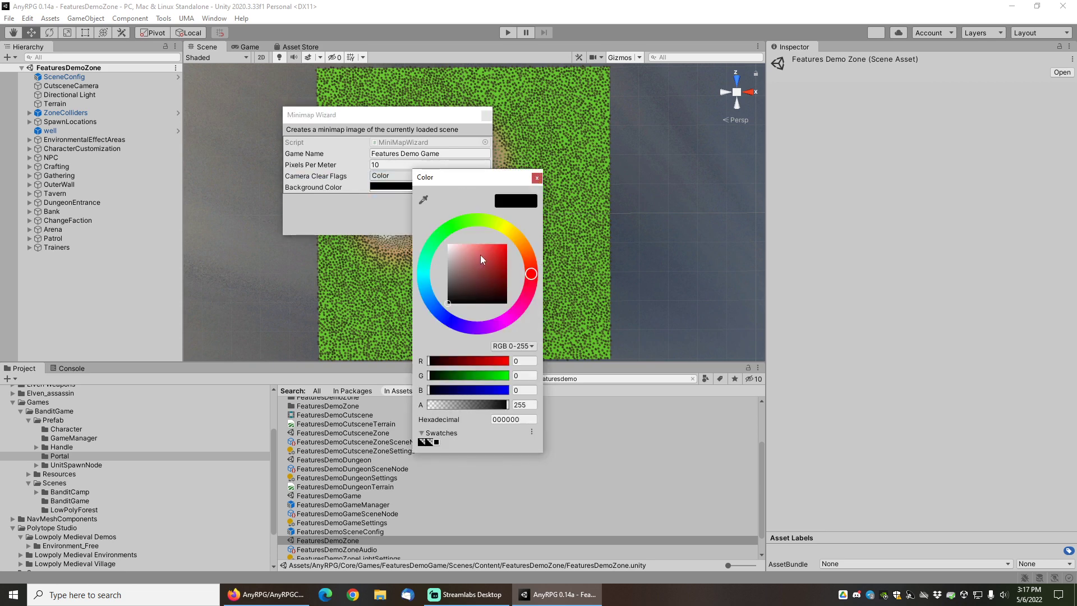
{"action": "left_click", "coordinate": [537, 178]}
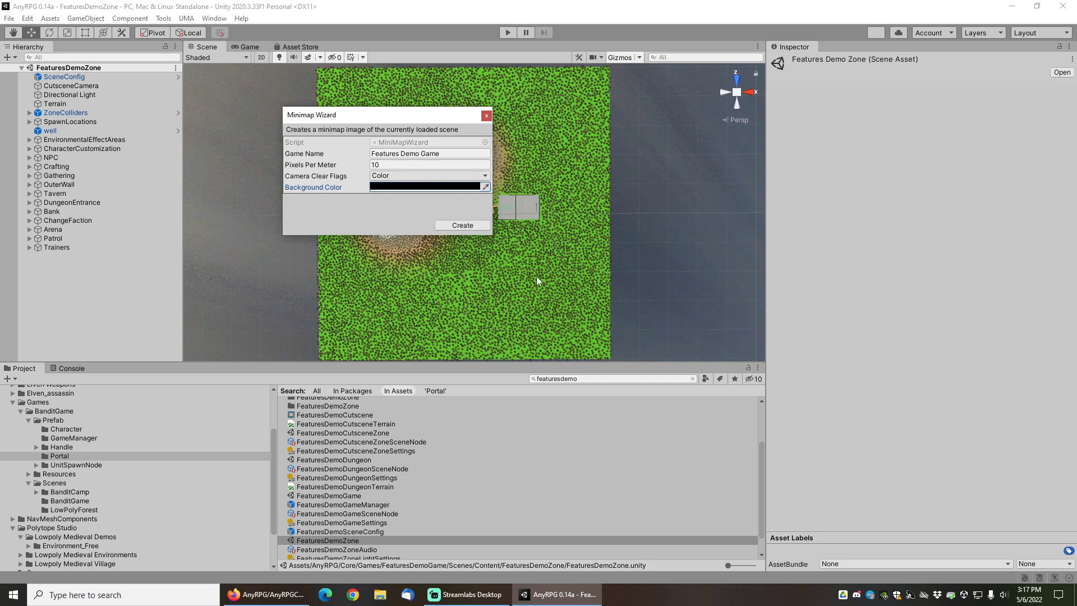
Set Pixels Per Meter to 5 and create the minimap image
{"action": "left_click", "coordinate": [394, 165]}
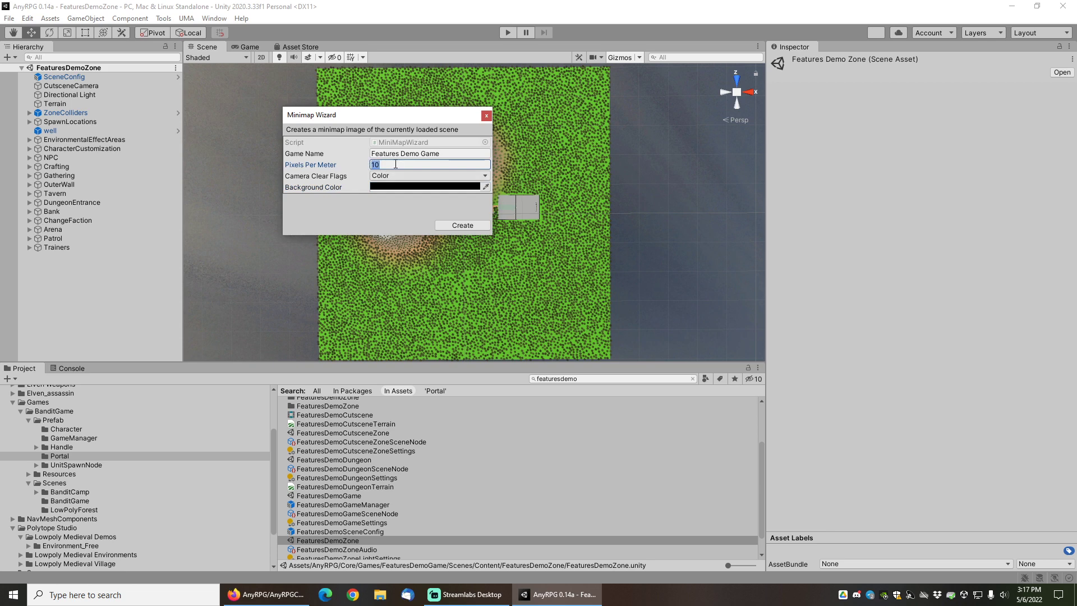
{"action": "type", "text": "5"}
{"action": "left_click", "coordinate": [463, 226]}
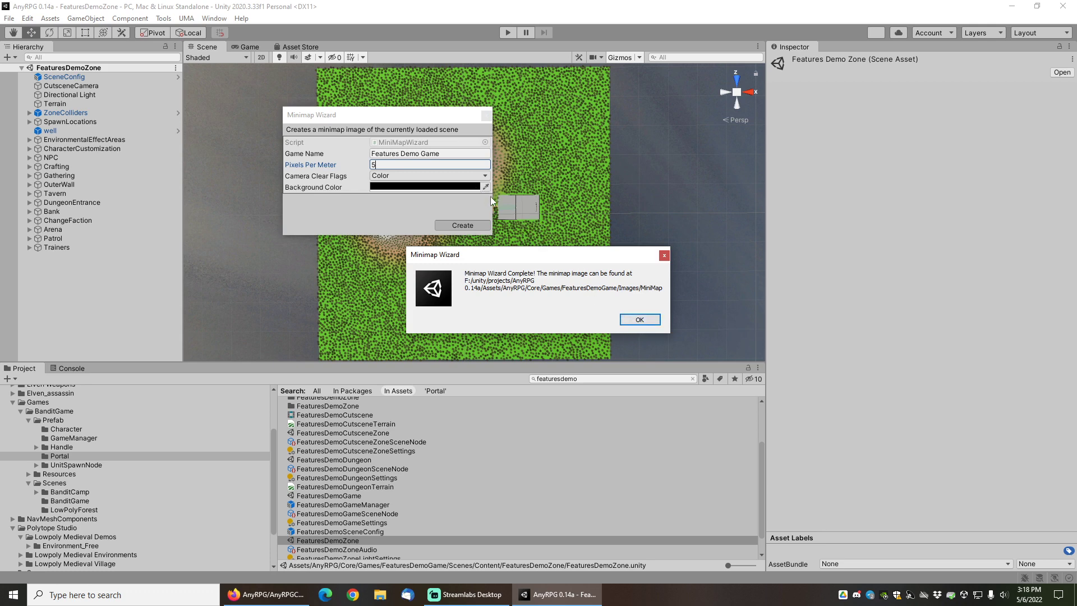
Dismiss the completion message, clear the featuresdemo search, and open FeaturesDemoGame/Images/MiniMap
{"action": "left_click", "coordinate": [639, 320]}
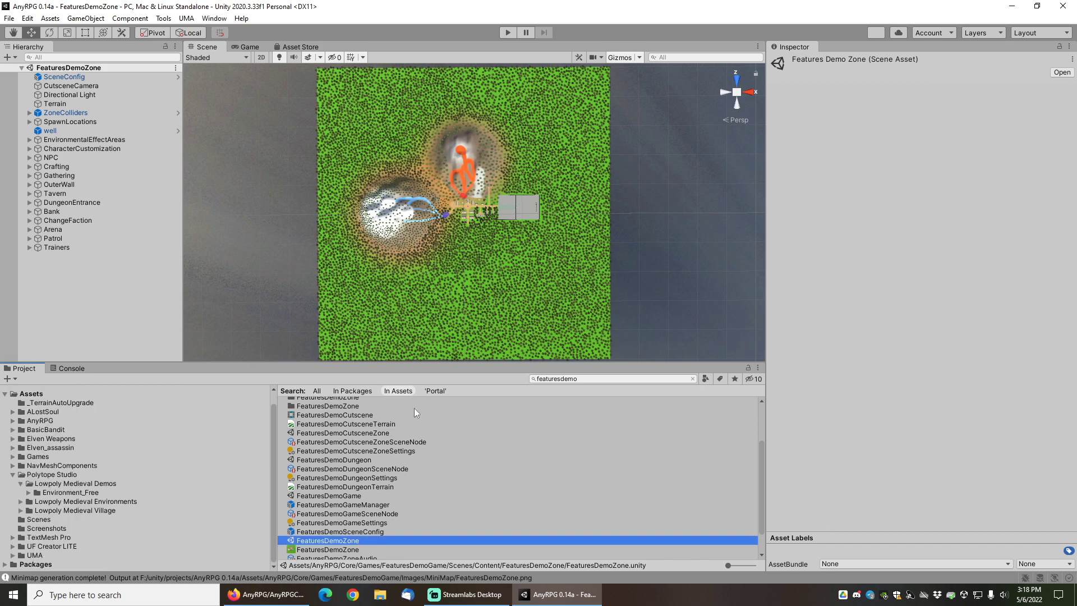
{"action": "left_click", "coordinate": [693, 379]}
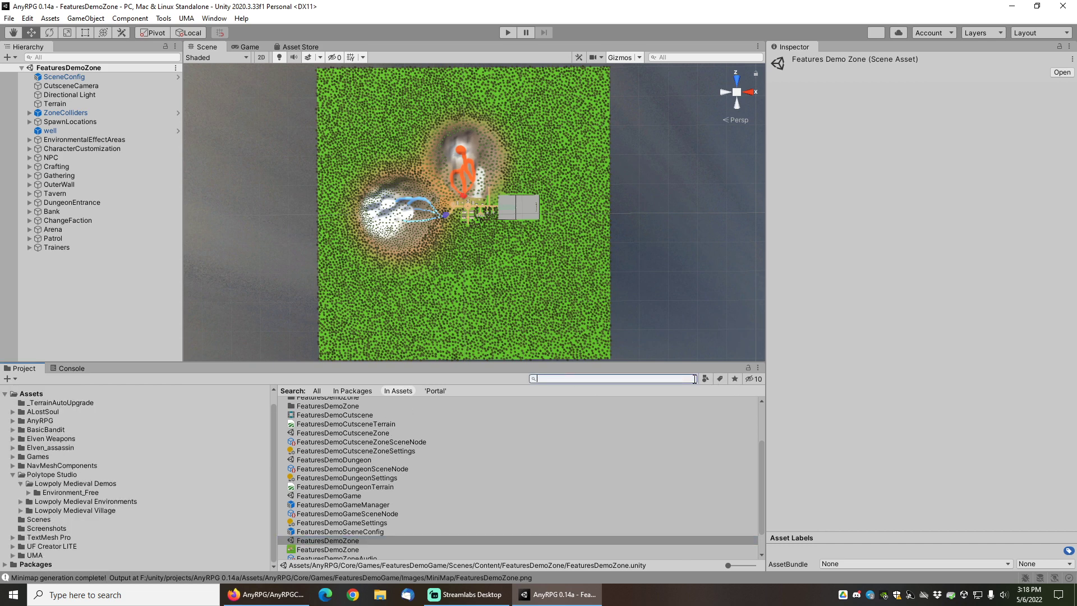
{"action": "scroll", "coordinate": [66, 499], "scroll_direction": "down", "scroll_amount": 4}
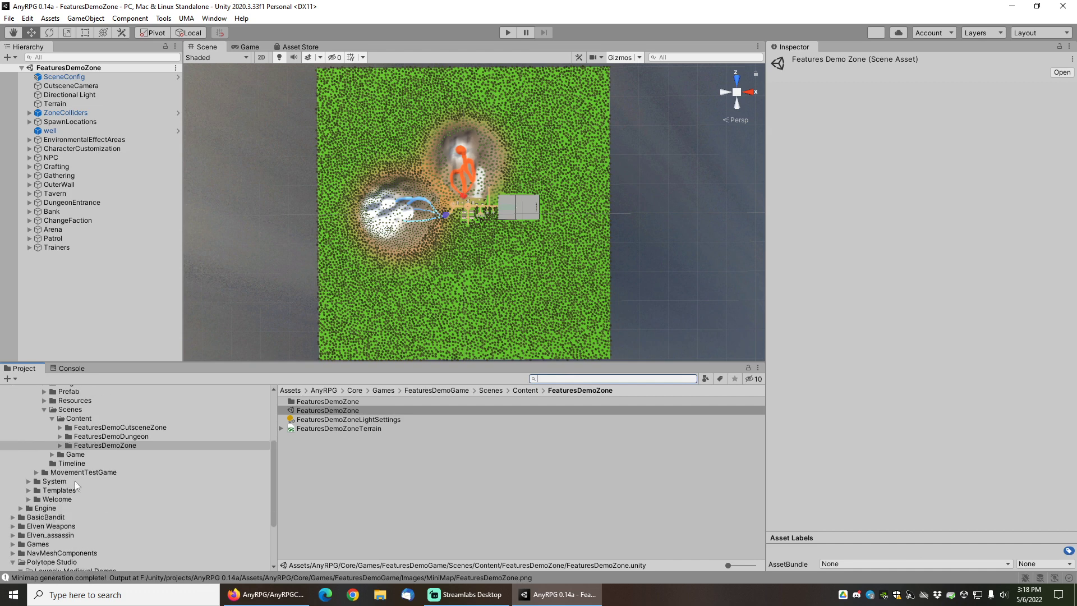
{"action": "scroll", "coordinate": [75, 480], "scroll_direction": "up", "scroll_amount": 3}
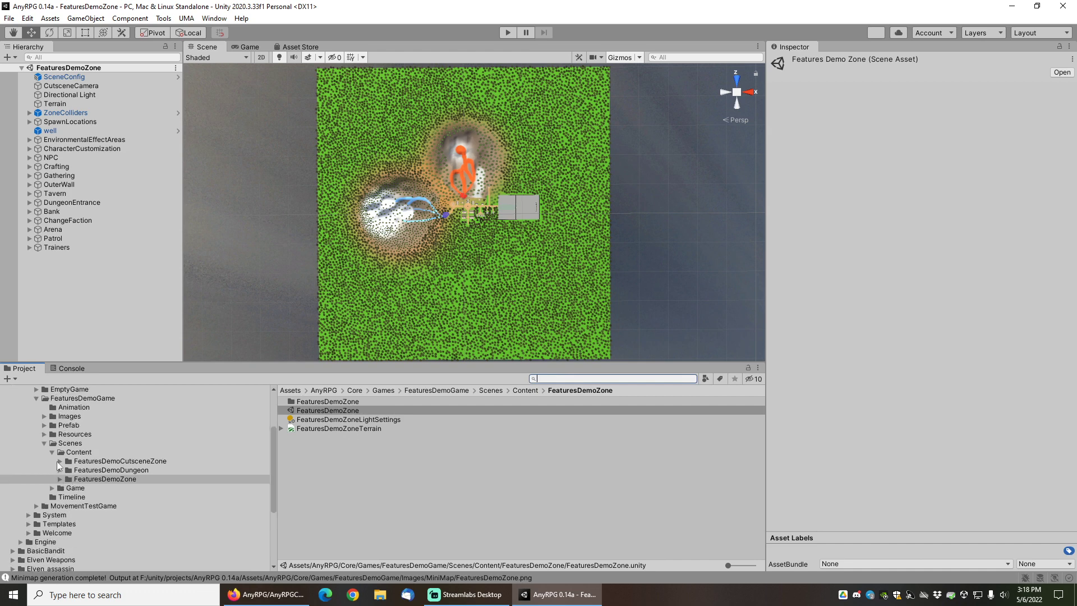
{"action": "left_click", "coordinate": [43, 416]}
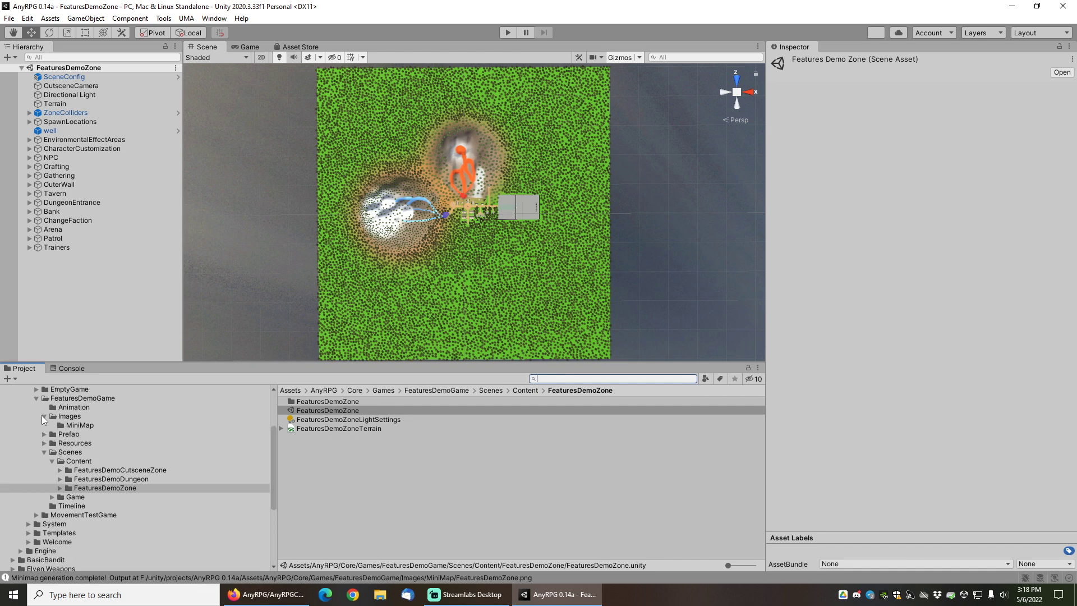
{"action": "left_click", "coordinate": [70, 416]}
{"action": "left_click", "coordinate": [81, 427]}
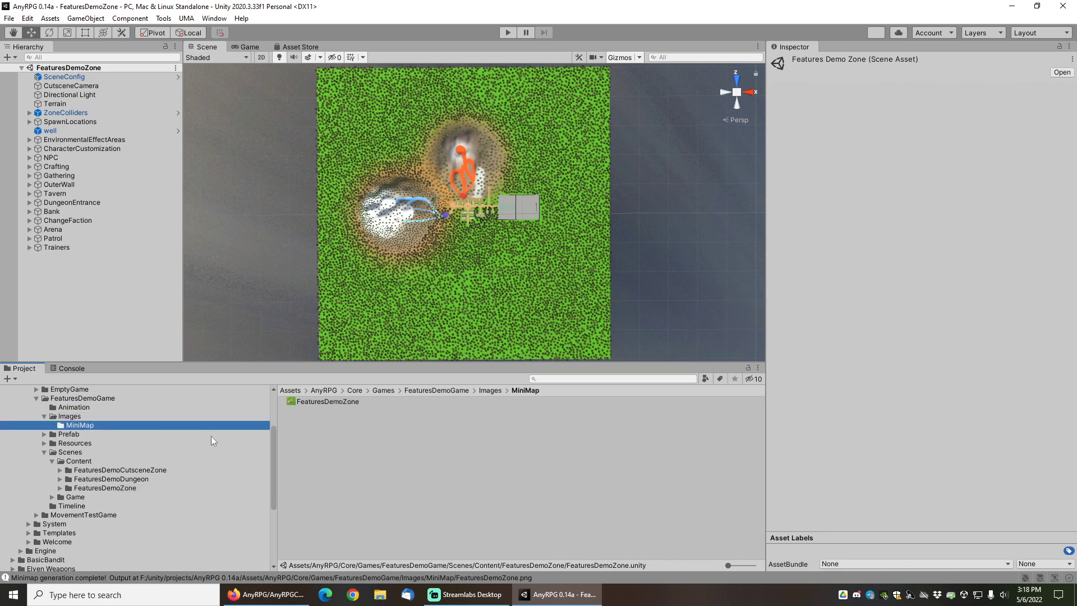
Open FeaturesDemoZone.png in Photos and zoom in and out to inspect the generated minimap
{"action": "double_click", "coordinate": [330, 401]}
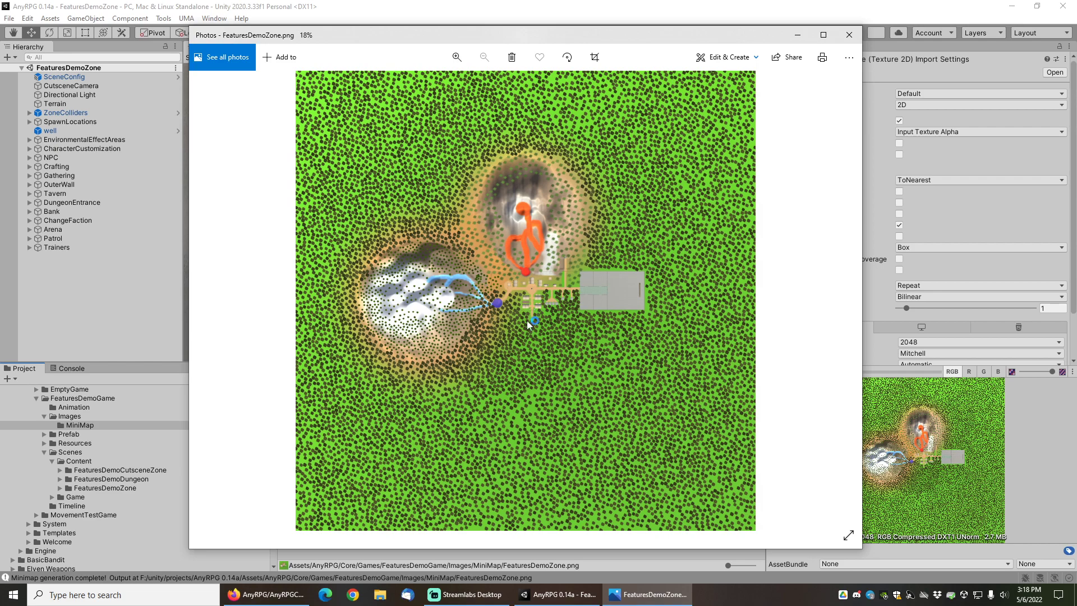
{"action": "scroll", "coordinate": [527, 321], "scroll_direction": "up", "scroll_amount": 5}
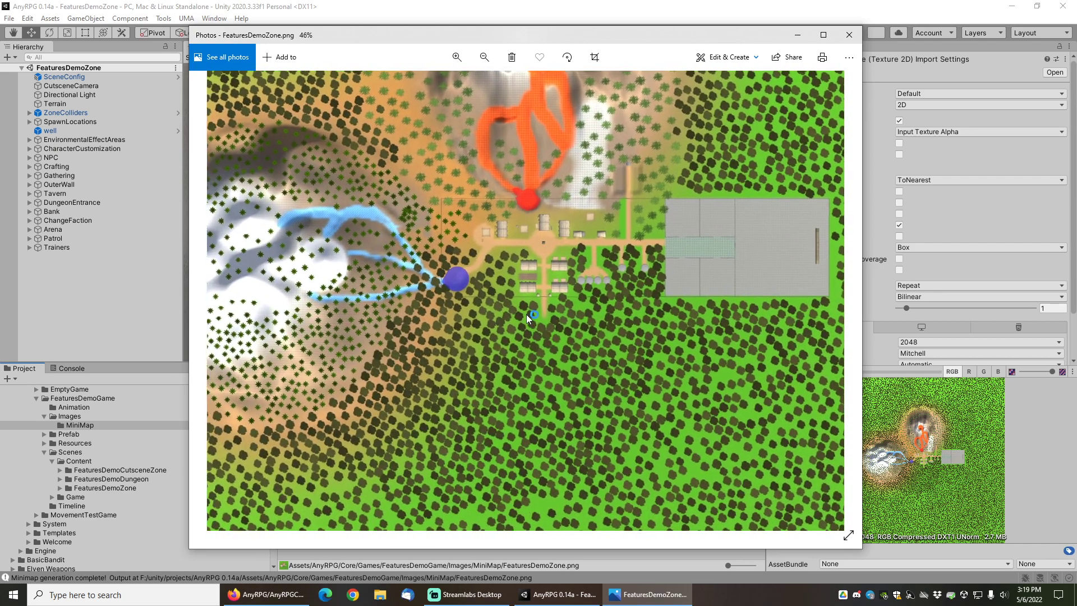
{"action": "scroll", "coordinate": [530, 311], "scroll_direction": "up", "scroll_amount": 5}
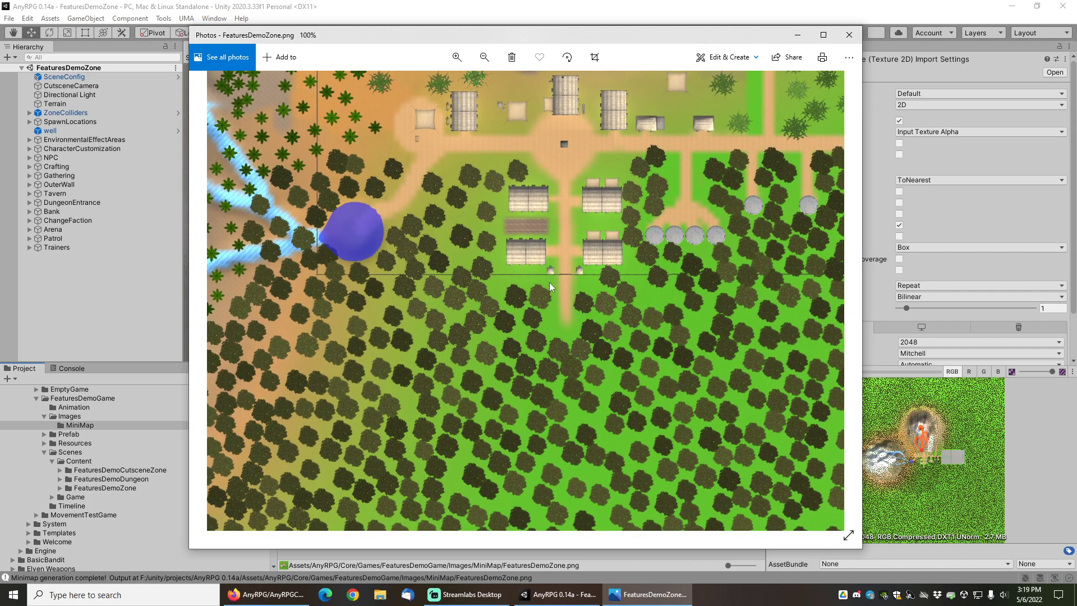
{"action": "scroll", "coordinate": [551, 281], "scroll_direction": "down", "scroll_amount": 5}
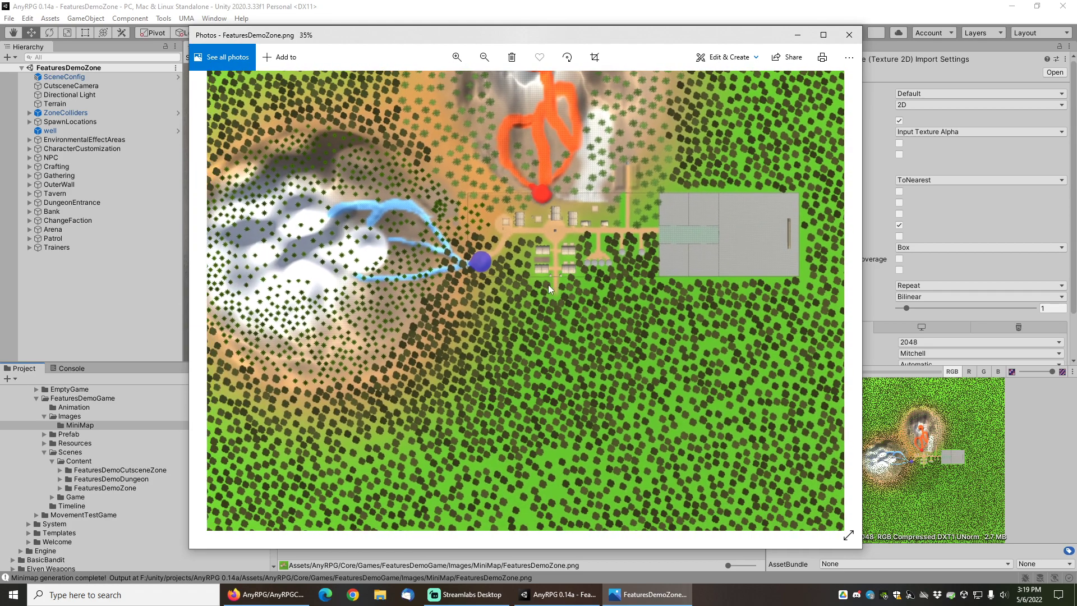
{"action": "scroll", "coordinate": [569, 247], "scroll_direction": "down", "scroll_amount": 2}
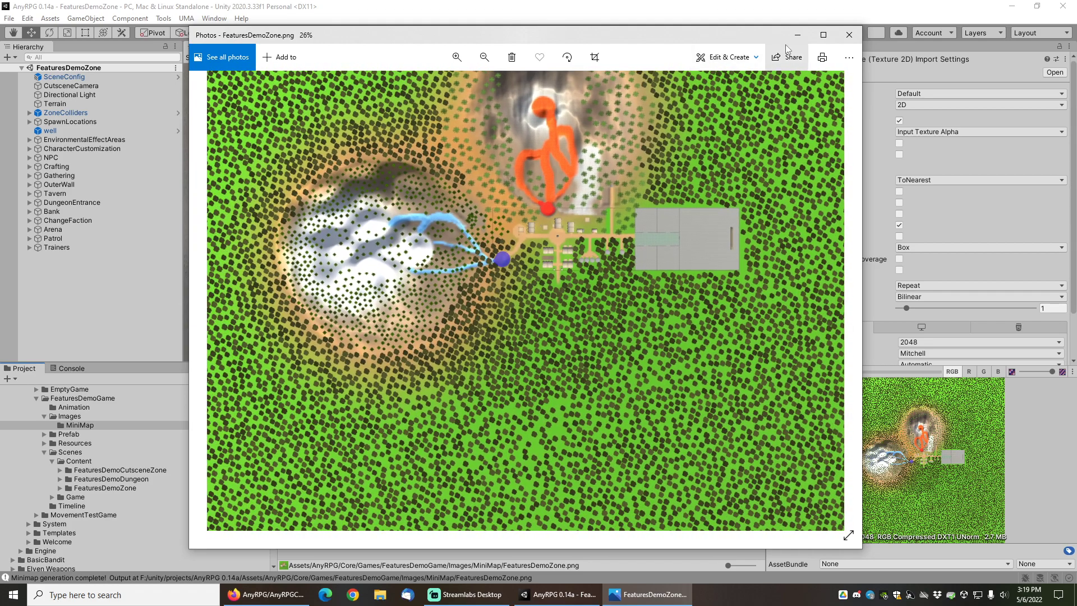
Close Photos, enter Play mode and start a new game, confirming Yes
{"action": "left_click", "coordinate": [850, 35]}
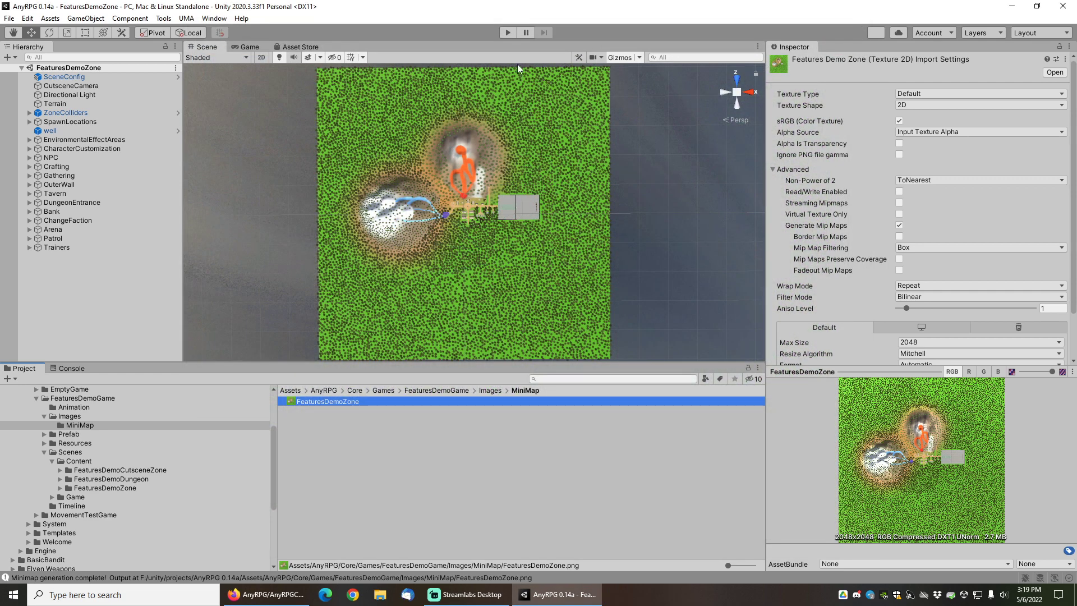
{"action": "left_click", "coordinate": [507, 33]}
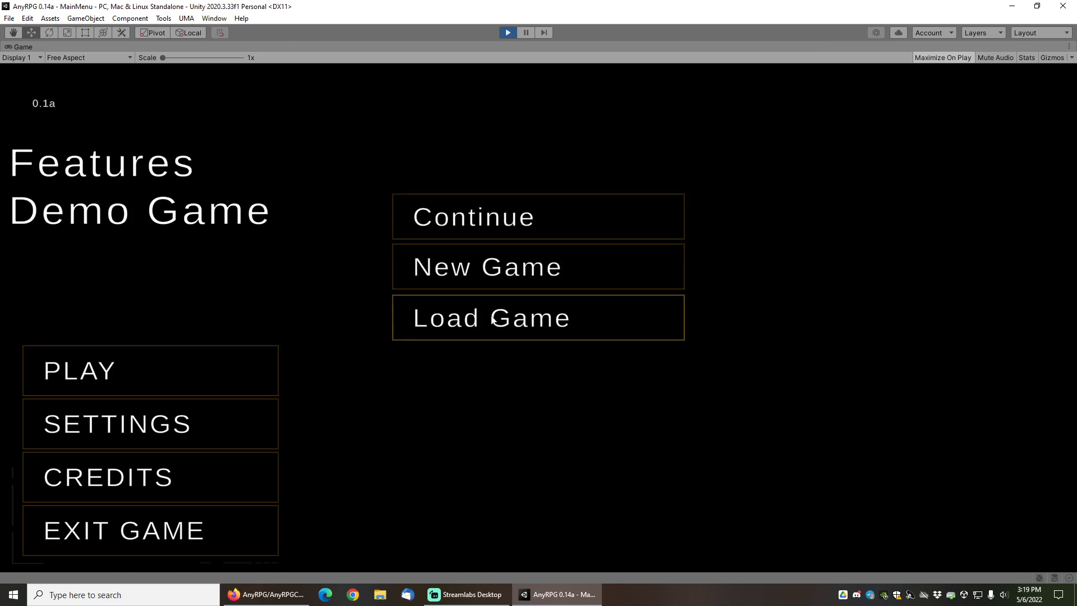
{"action": "left_click", "coordinate": [494, 260]}
{"action": "left_click", "coordinate": [973, 512]}
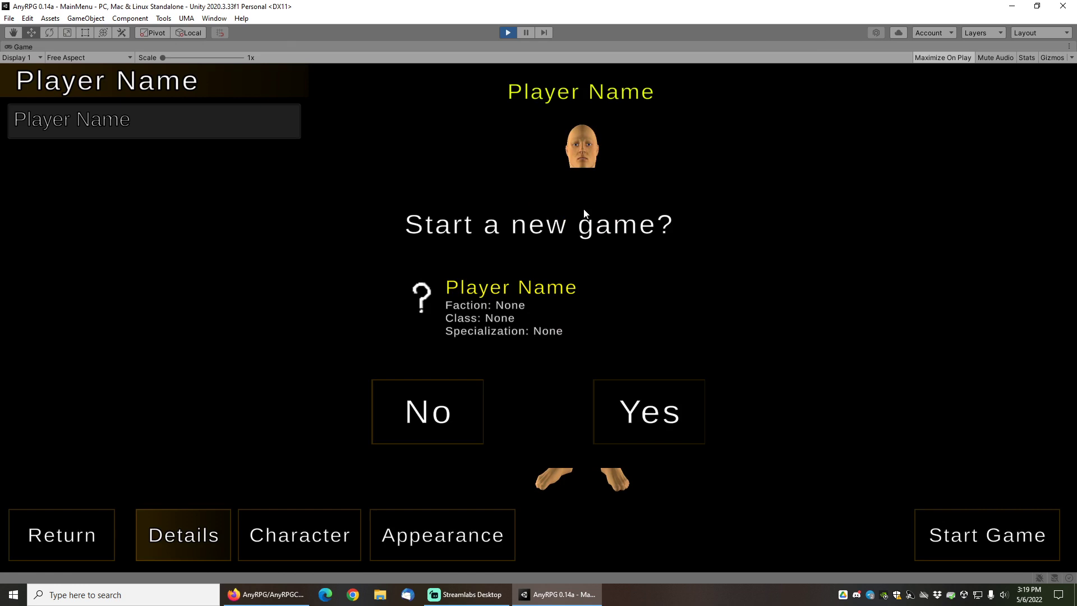
{"action": "key", "text": "Return"}
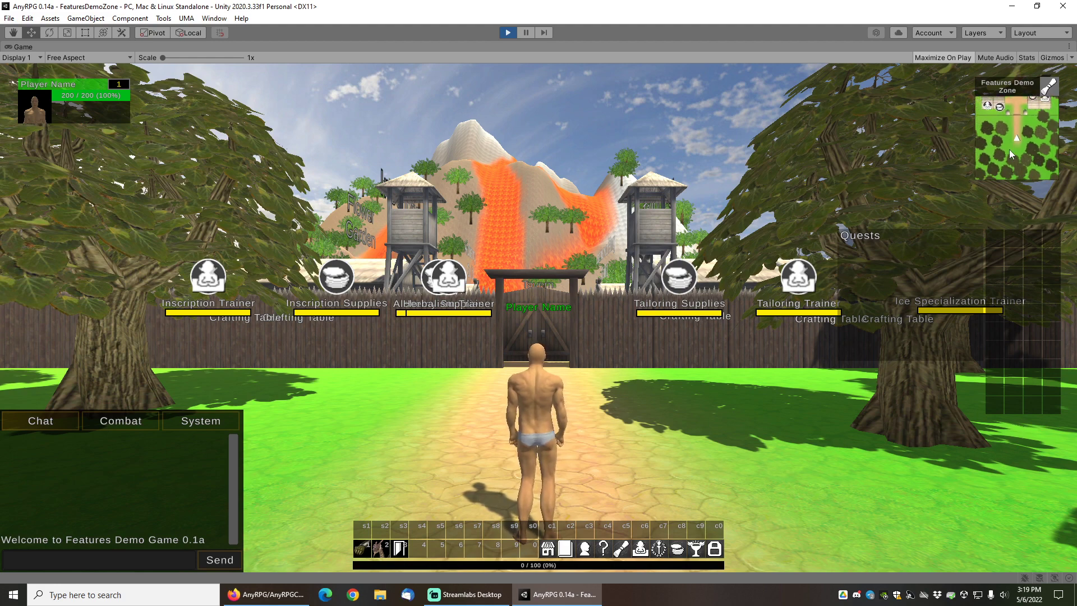
{"action": "key", "text": "m"}
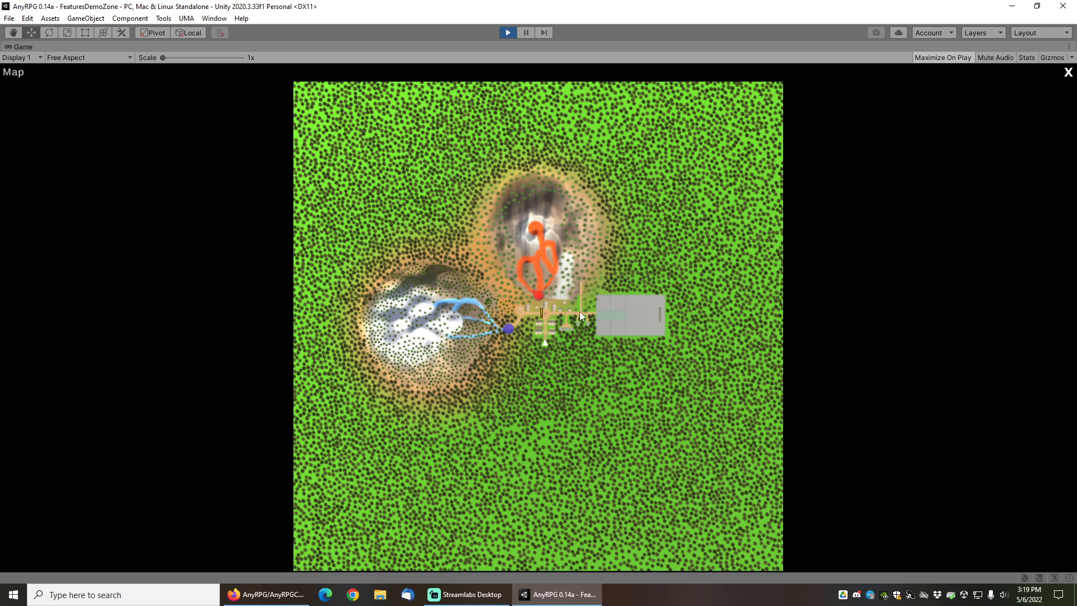
{"action": "left_click", "coordinate": [1068, 72]}
{"action": "right_click_drag", "start_coordinate": [604, 247], "coordinate": [598, 276]}
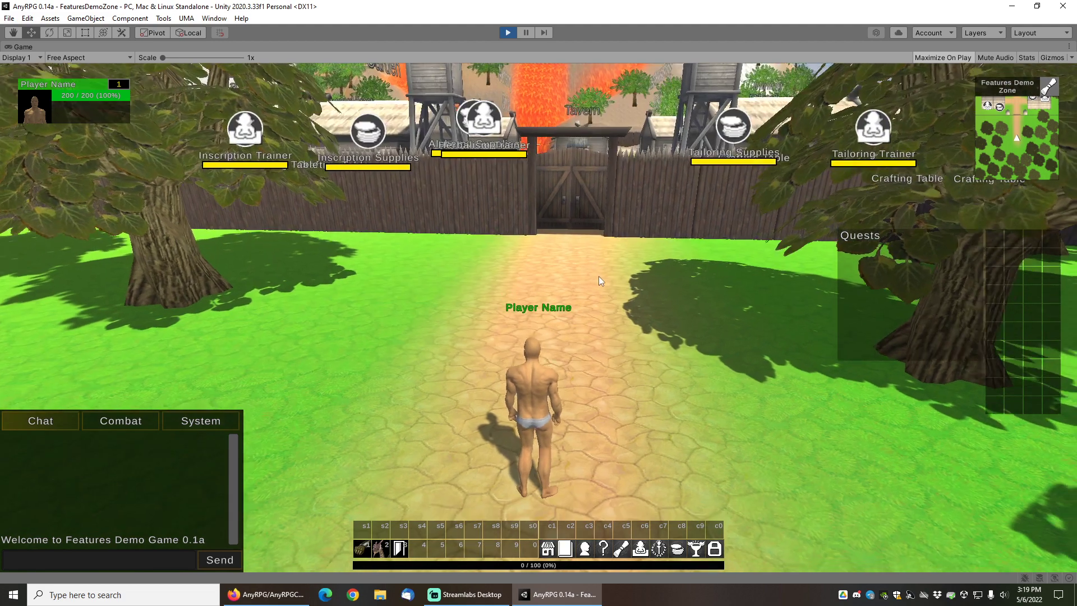